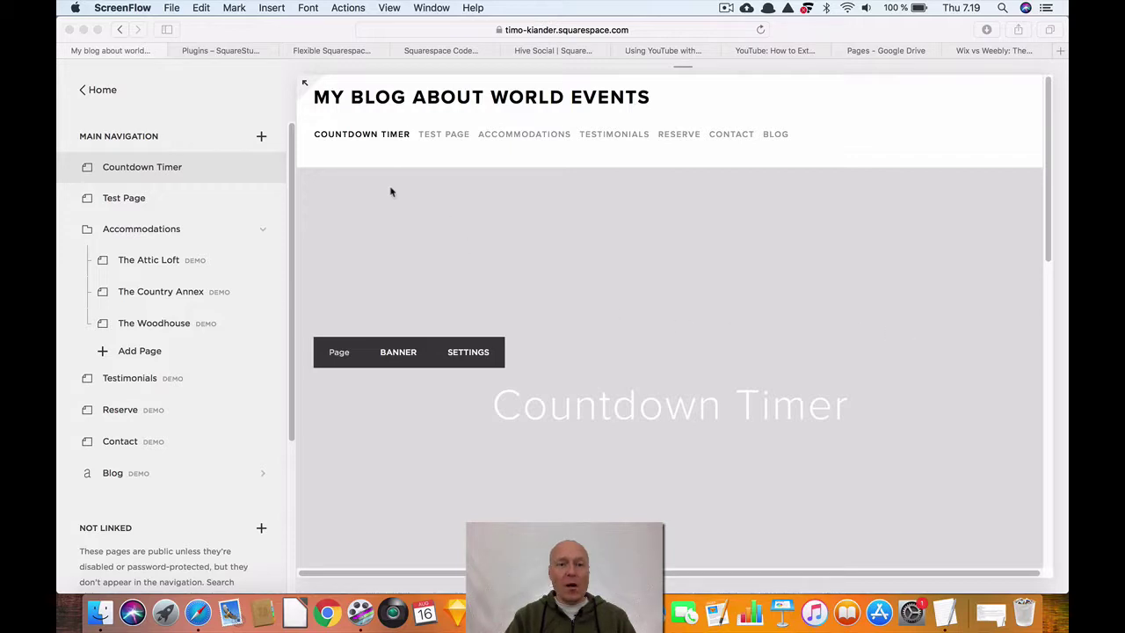
Examine POWr's Squarespace plugins, including the Form Builder editor and the Countdown Timer and Social Feed entries
{"action": "left_click", "coordinate": [323, 52]}
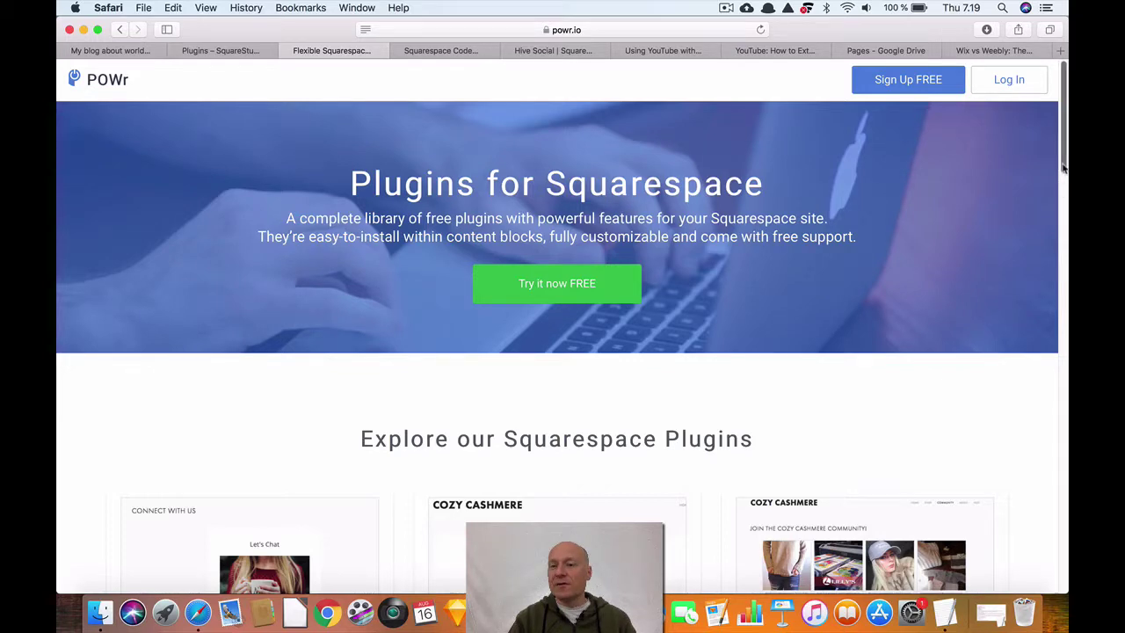
{"action": "left_click_drag", "start_coordinate": [1064, 169], "coordinate": [1065, 249]}
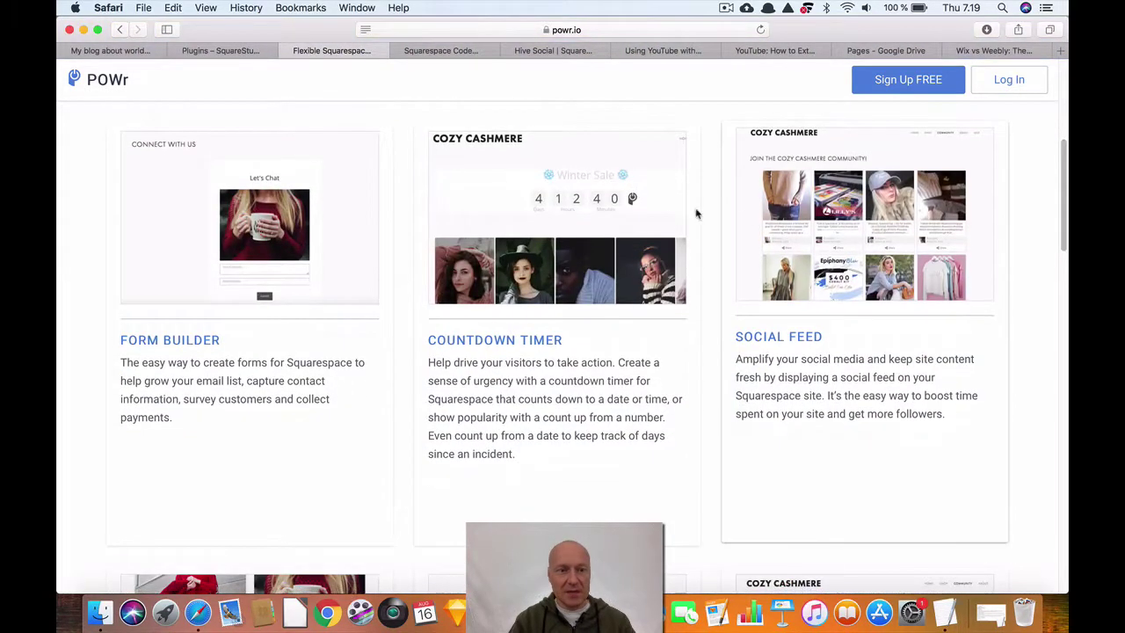
{"action": "left_click", "coordinate": [192, 336]}
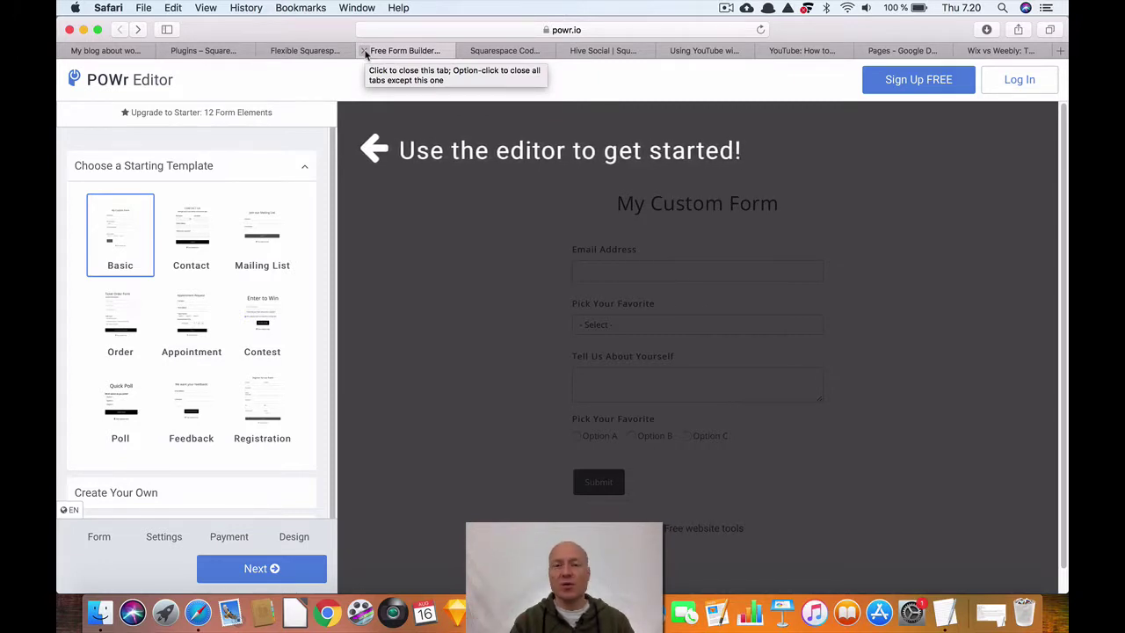
{"action": "left_click", "coordinate": [366, 53]}
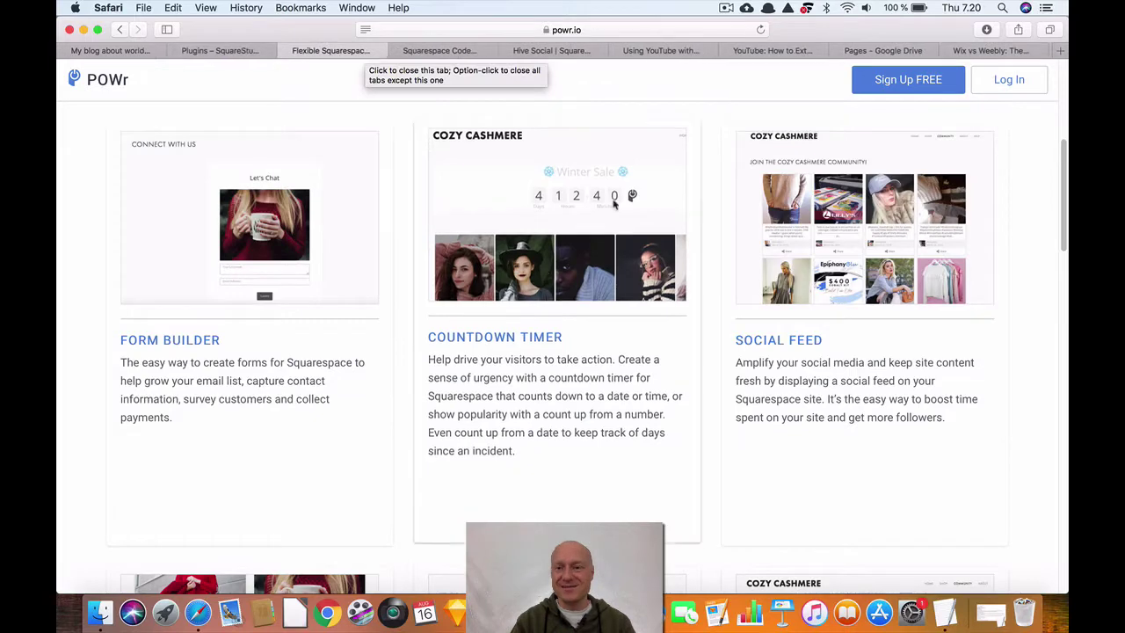
{"action": "left_click_drag", "start_coordinate": [1065, 182], "coordinate": [1056, 91]}
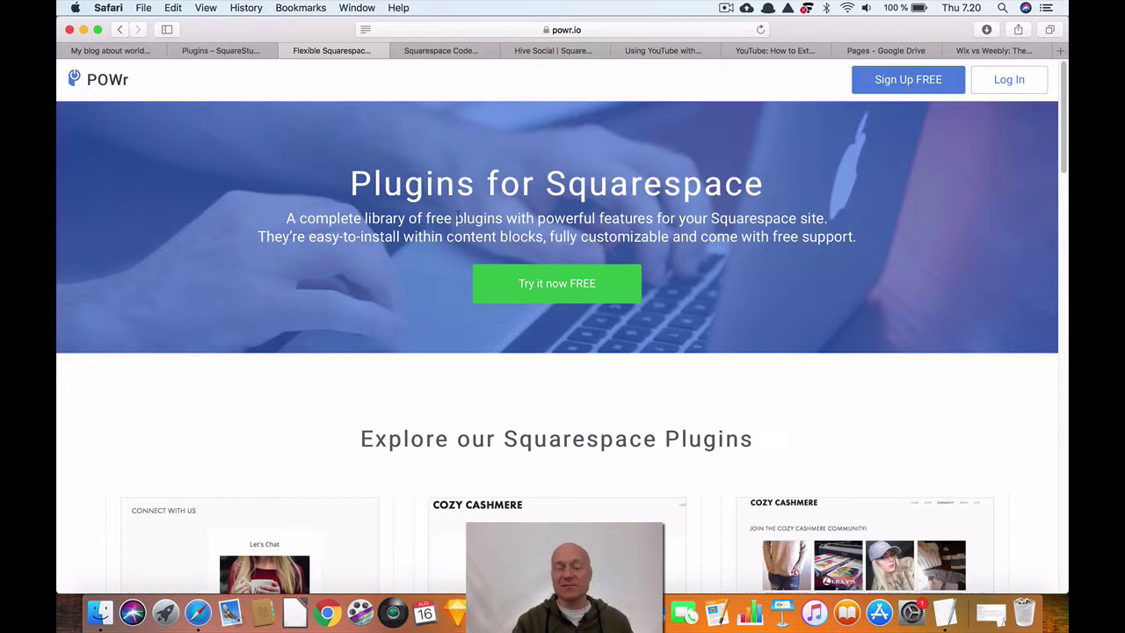
Browse Hive Social's free Squarespace code and plugins, from the navigation line plugins to the countdown and countup timers
{"action": "left_click", "coordinate": [442, 51]}
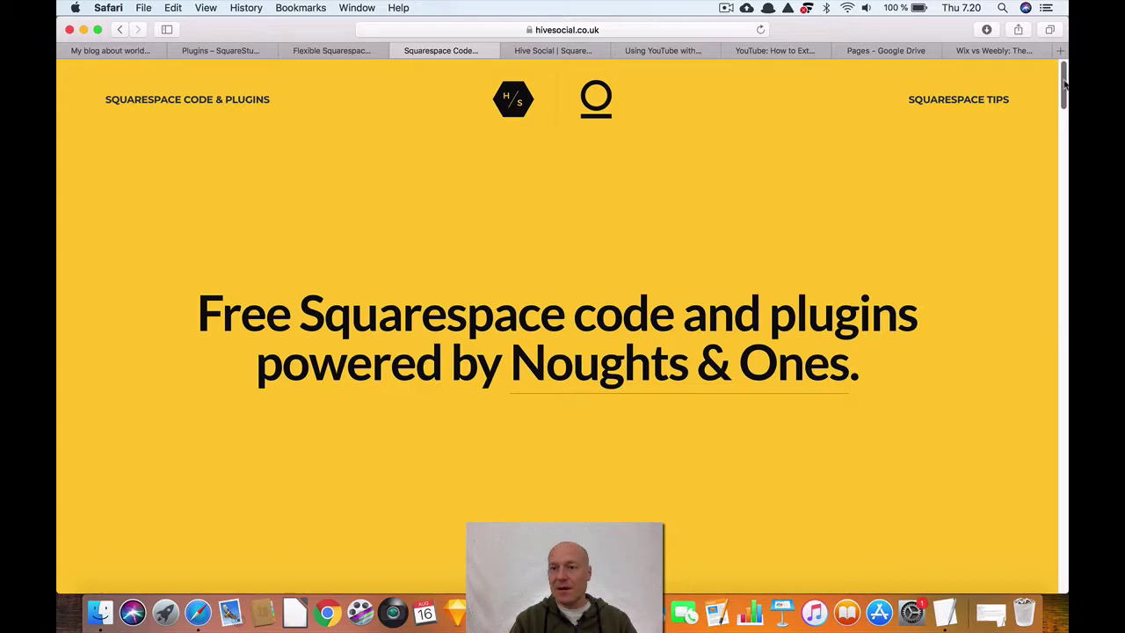
{"action": "left_click_drag", "start_coordinate": [1064, 84], "coordinate": [1064, 152]}
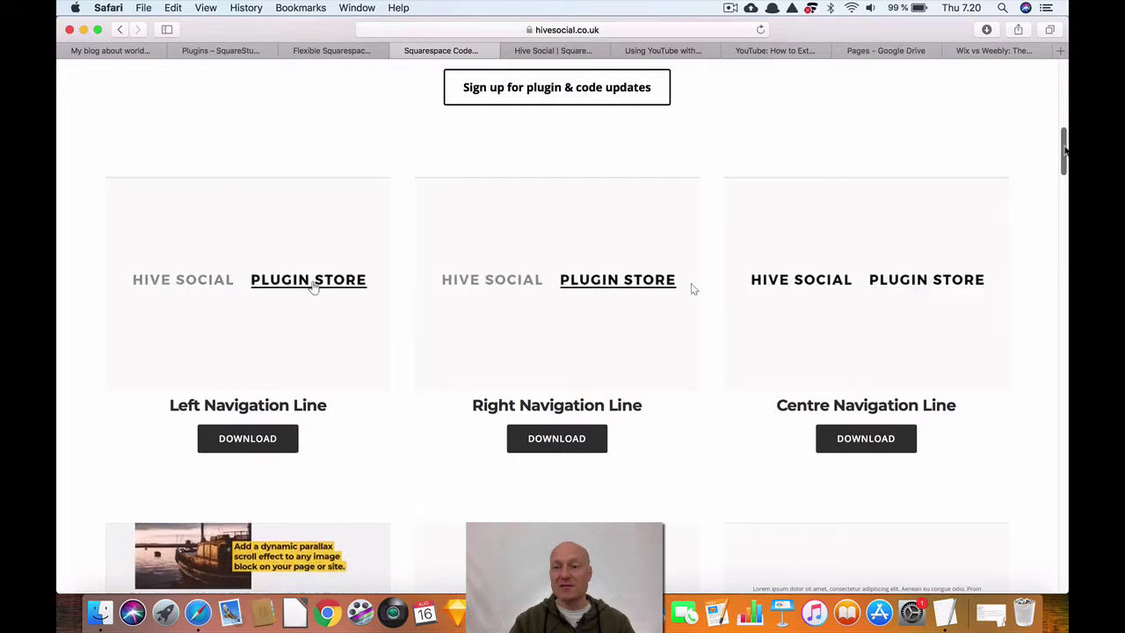
{"action": "left_click_drag", "start_coordinate": [1064, 151], "coordinate": [1066, 259]}
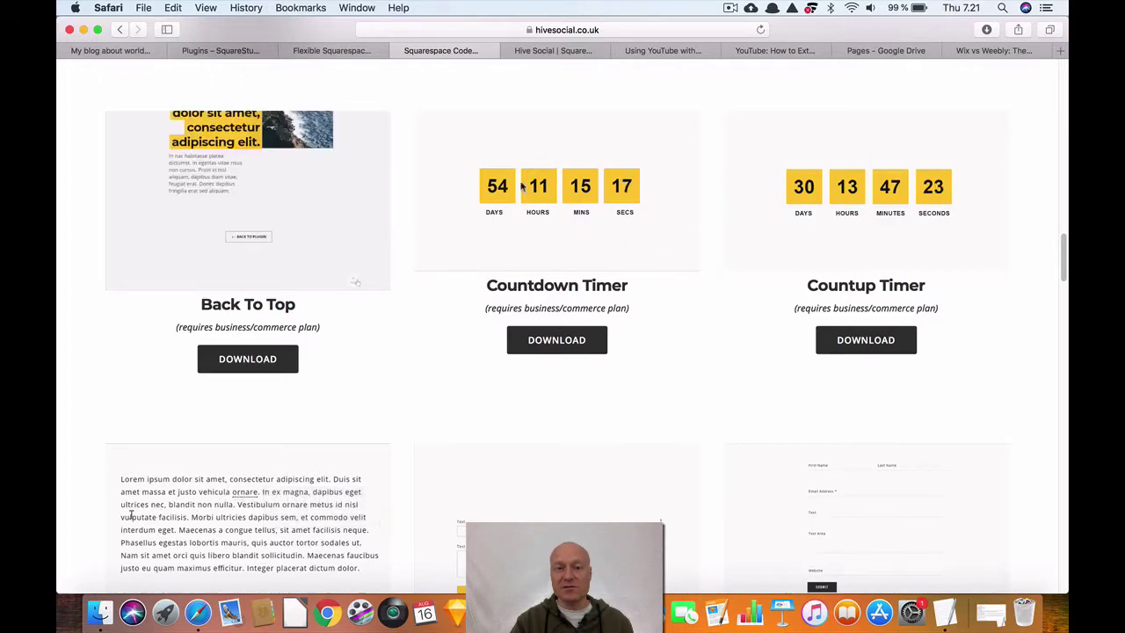
{"action": "mouse_move", "coordinate": [241, 492]}
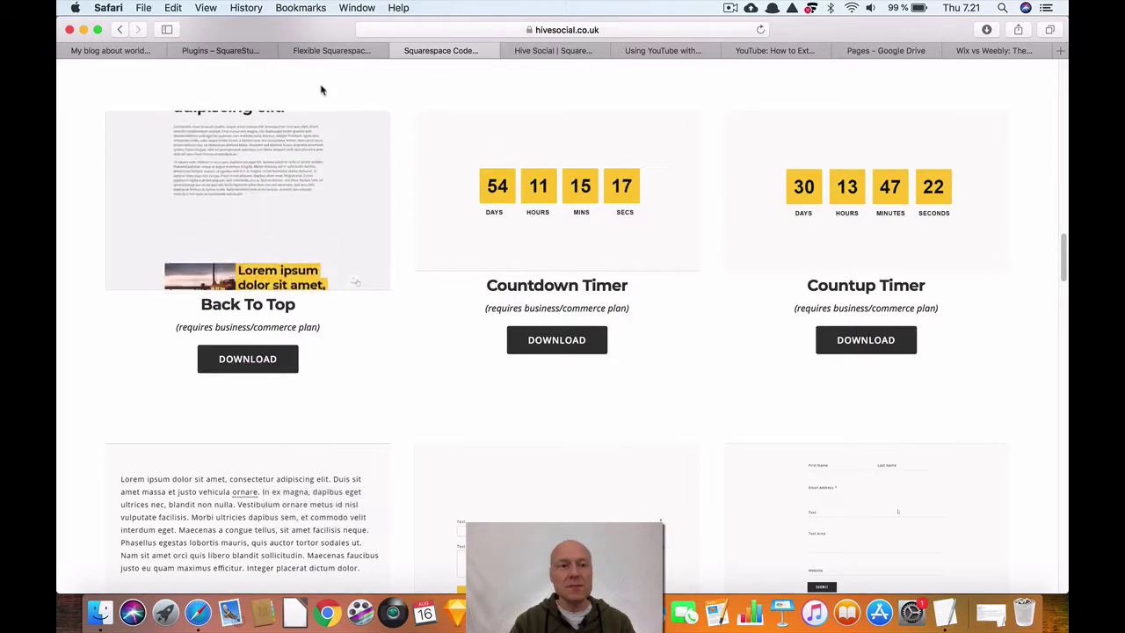
Examine the Square Studio plugin catalogue with its prices and categories, and look through the site's main menu
{"action": "left_click", "coordinate": [238, 54]}
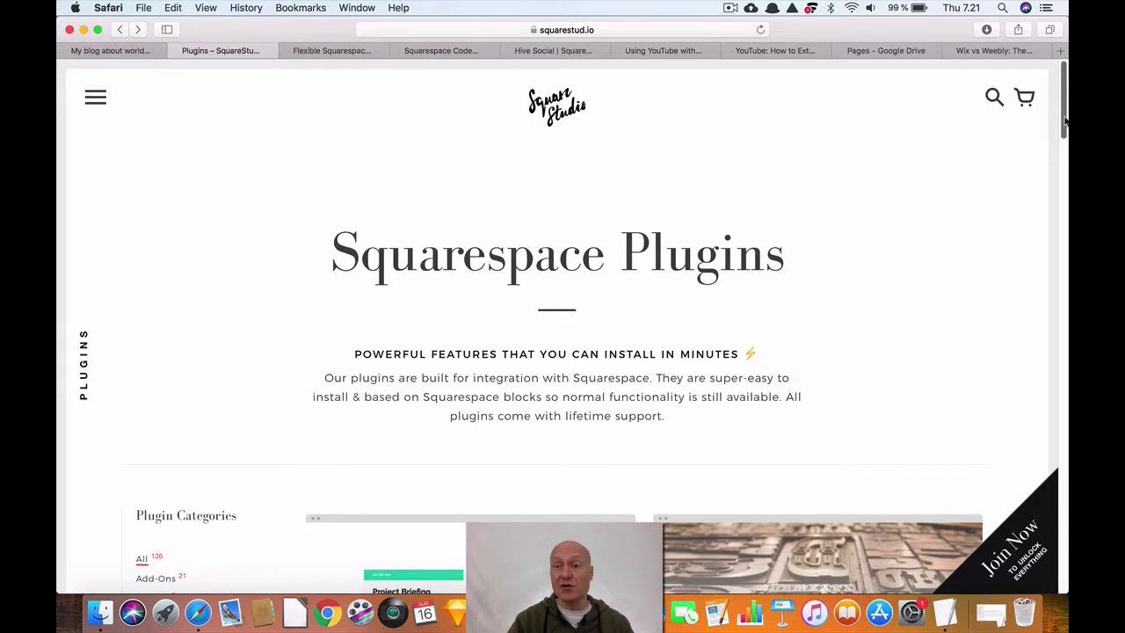
{"action": "scroll", "coordinate": [1066, 121], "scroll_direction": "down", "scroll_amount": 10}
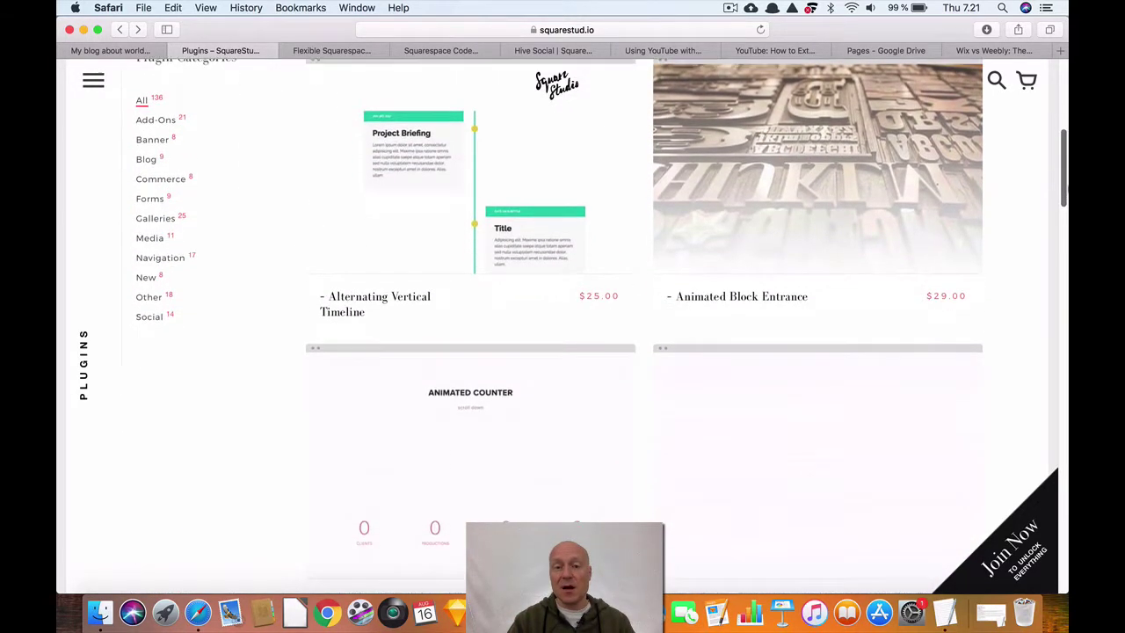
{"action": "scroll", "coordinate": [562, 325], "scroll_direction": "down", "scroll_amount": 5}
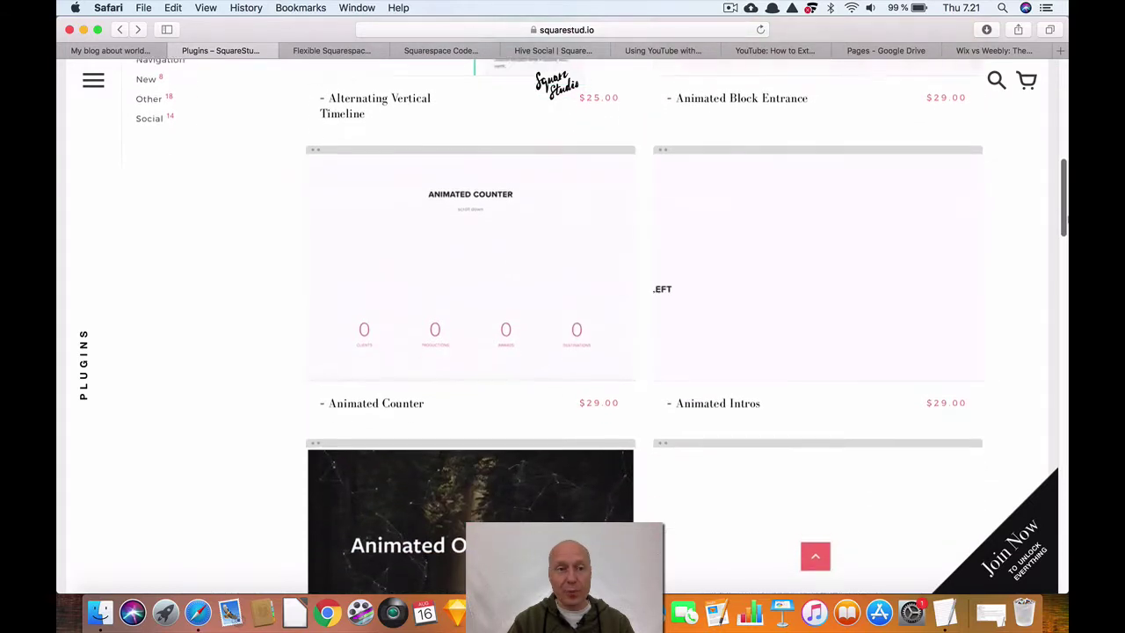
{"action": "scroll", "coordinate": [562, 326], "scroll_direction": "down", "scroll_amount": 2}
{"action": "scroll", "coordinate": [563, 325], "scroll_direction": "down", "scroll_amount": 3}
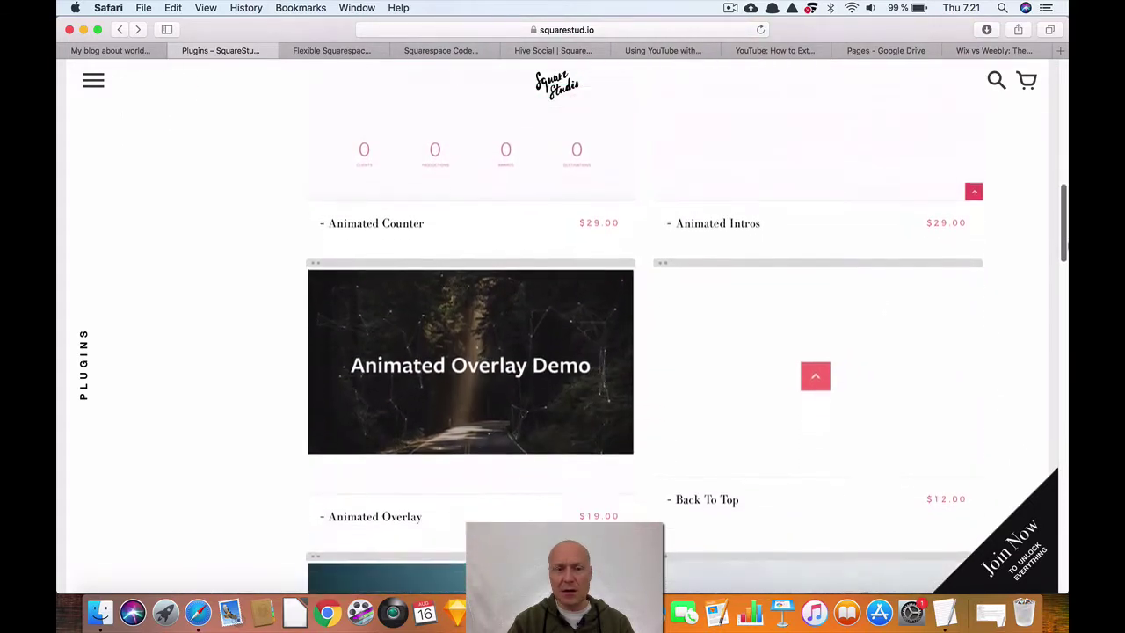
{"action": "scroll", "coordinate": [562, 325], "scroll_direction": "down", "scroll_amount": 10}
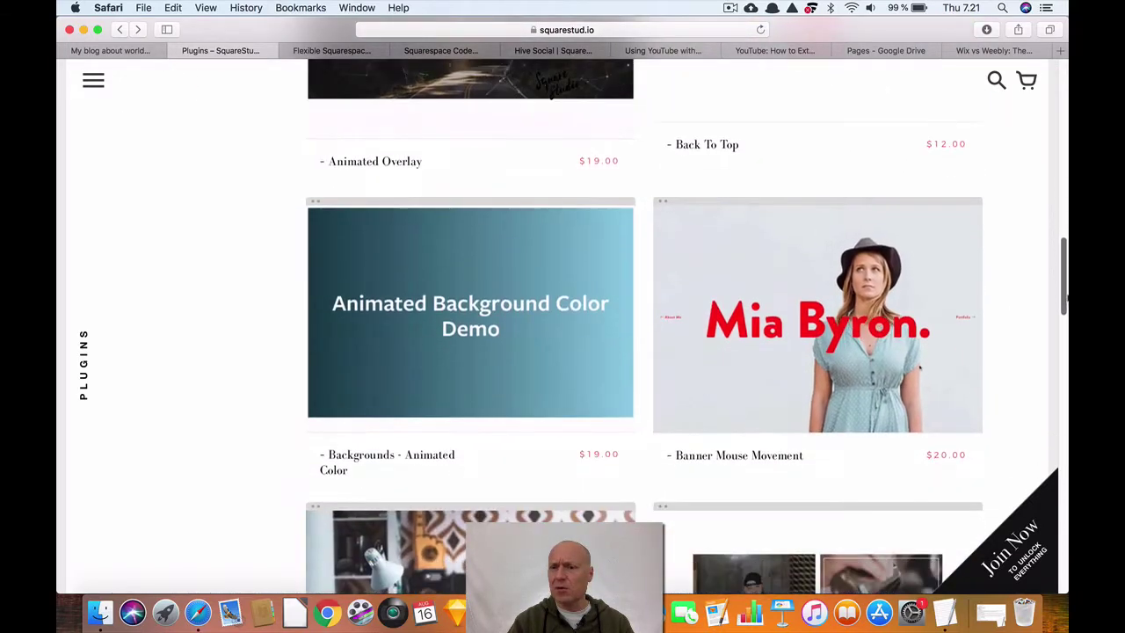
{"action": "scroll", "coordinate": [562, 325], "scroll_direction": "down", "scroll_amount": 12}
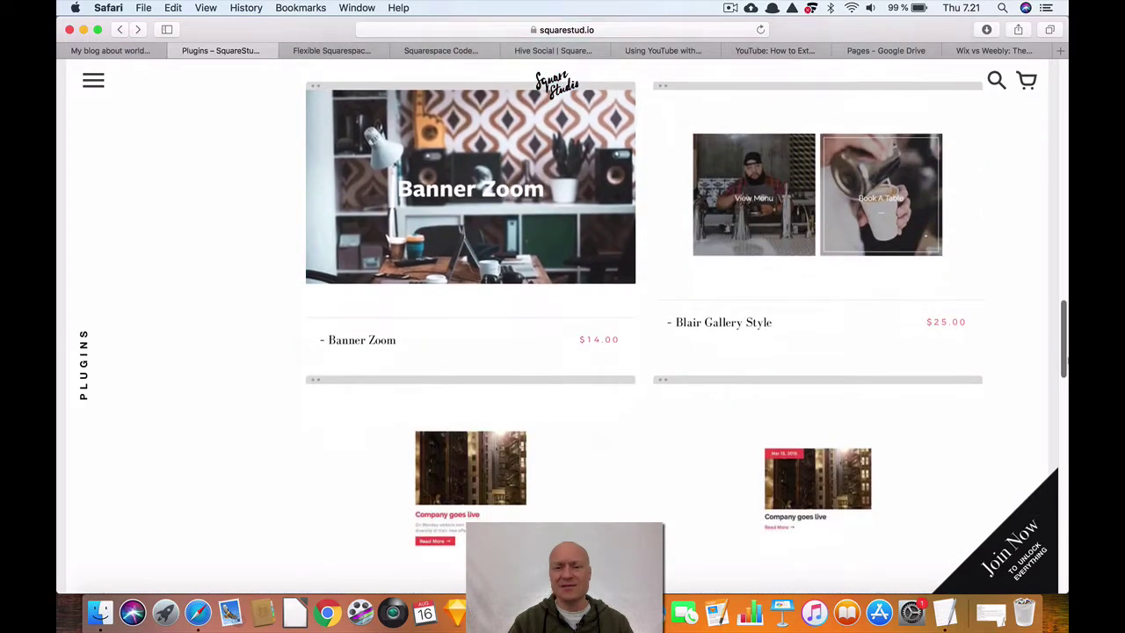
{"action": "scroll", "coordinate": [563, 326], "scroll_direction": "down", "scroll_amount": 7}
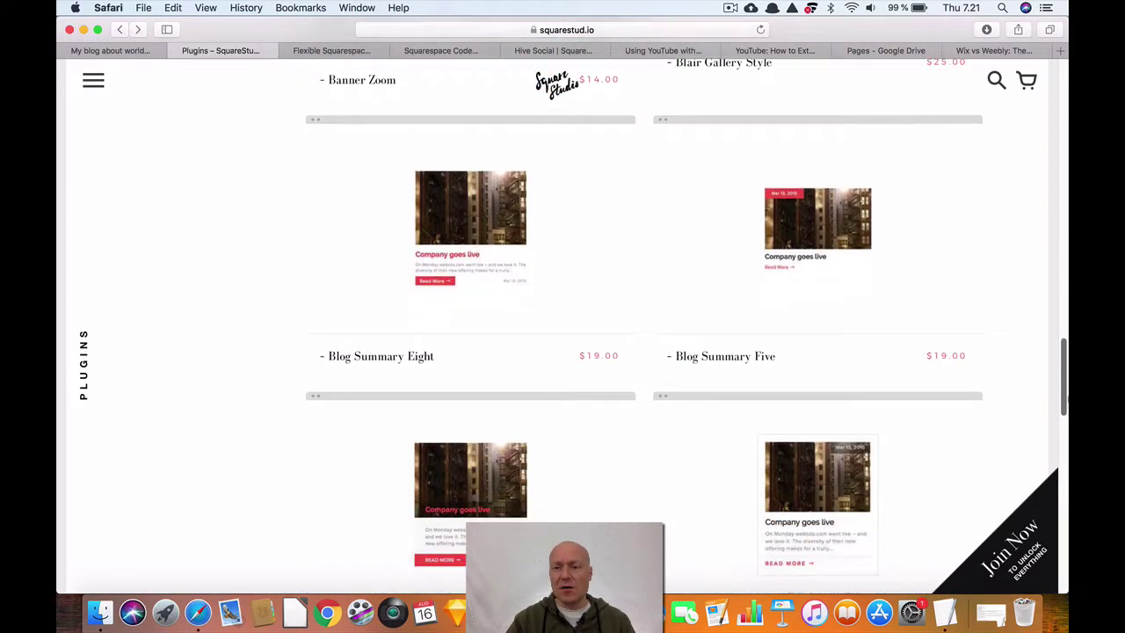
{"action": "scroll", "coordinate": [1066, 466], "scroll_direction": "down", "scroll_amount": 12}
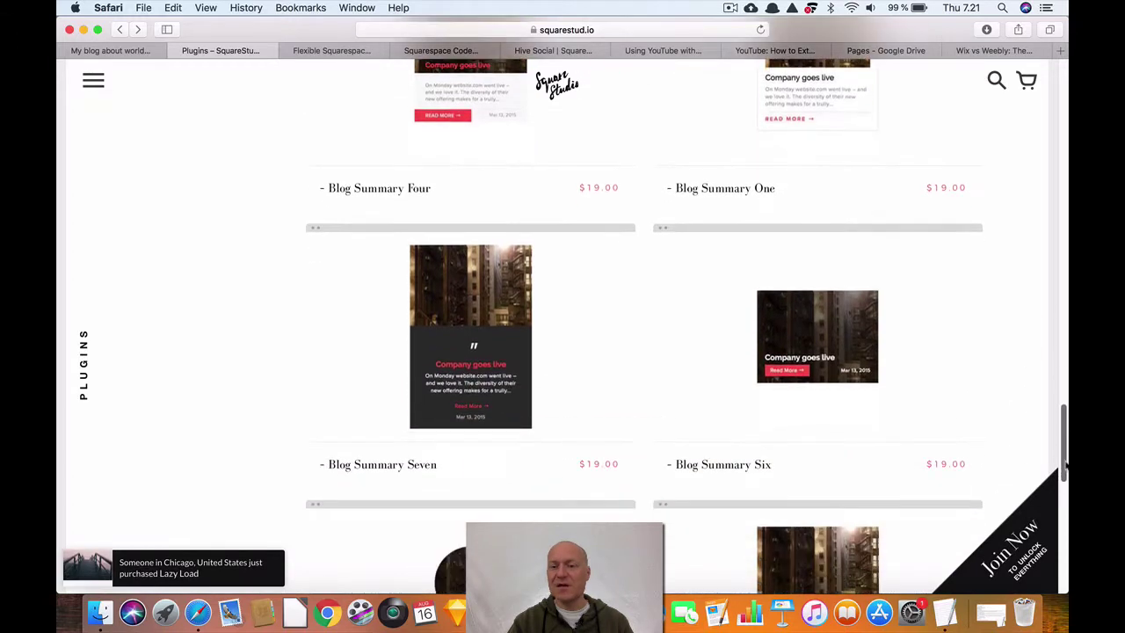
{"action": "left_click_drag", "start_coordinate": [1066, 466], "coordinate": [1066, 496]}
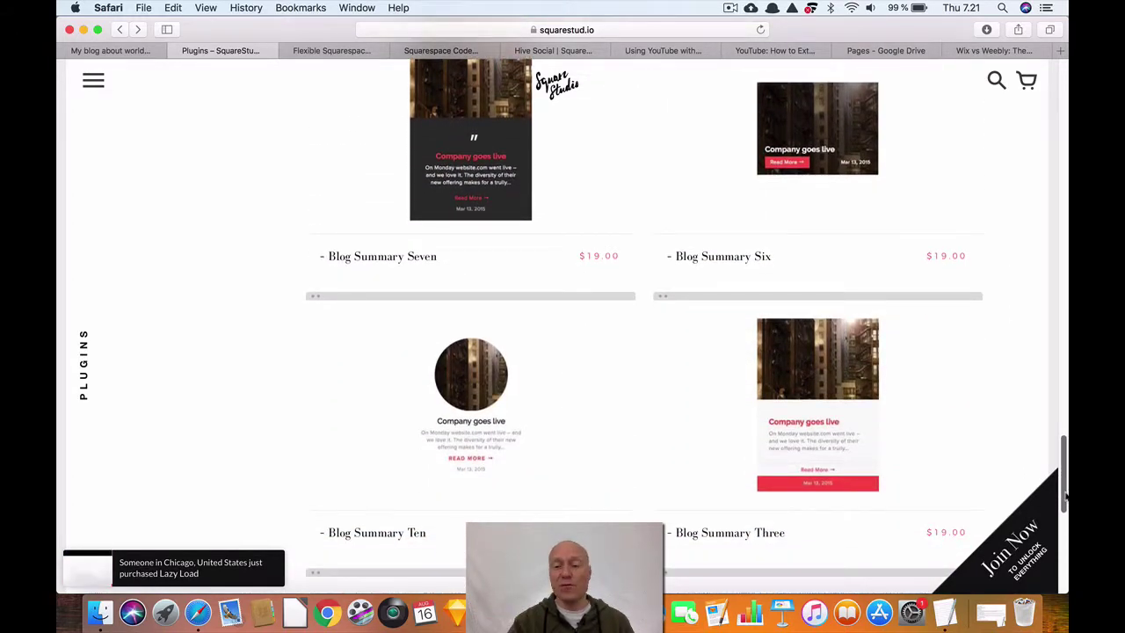
{"action": "left_click_drag", "start_coordinate": [1066, 496], "coordinate": [1064, 159]}
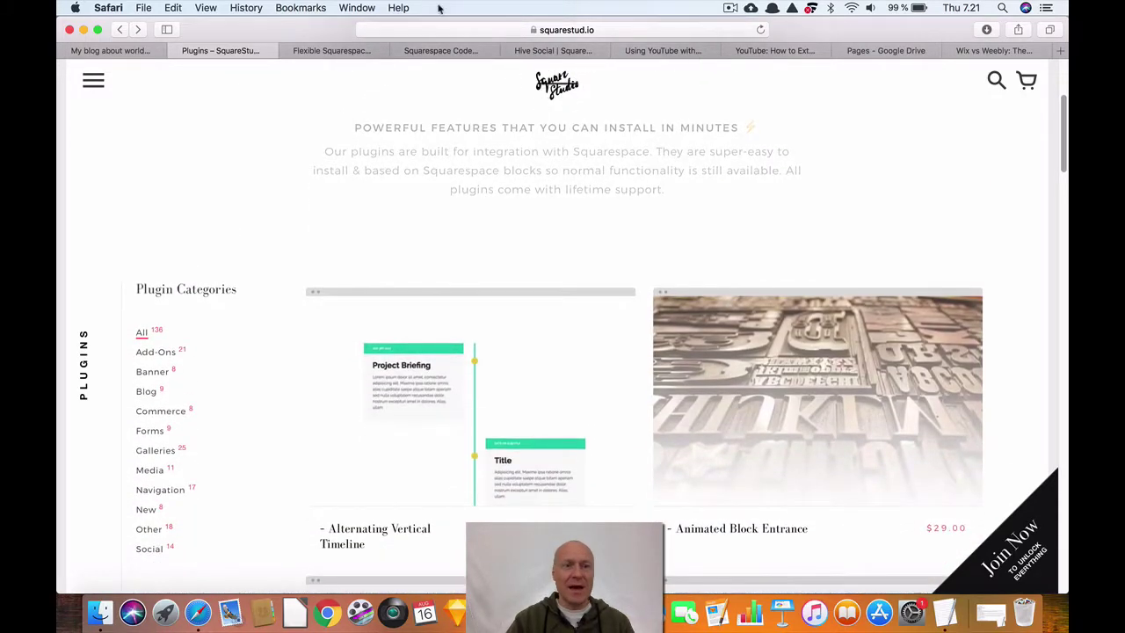
{"action": "left_click", "coordinate": [92, 84]}
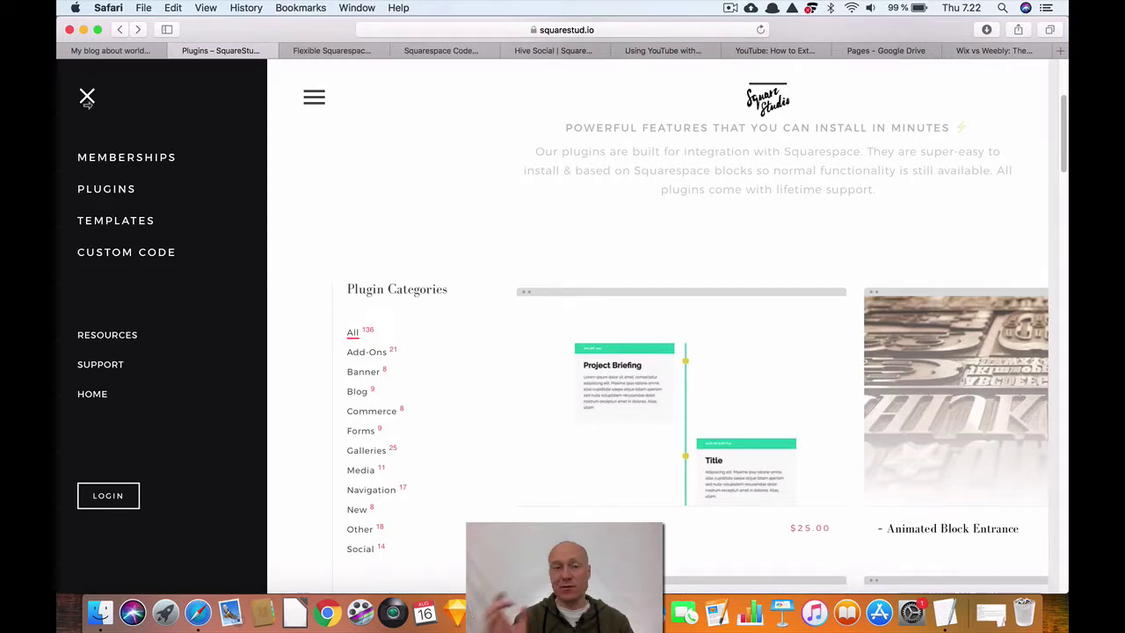
{"action": "left_click", "coordinate": [87, 98]}
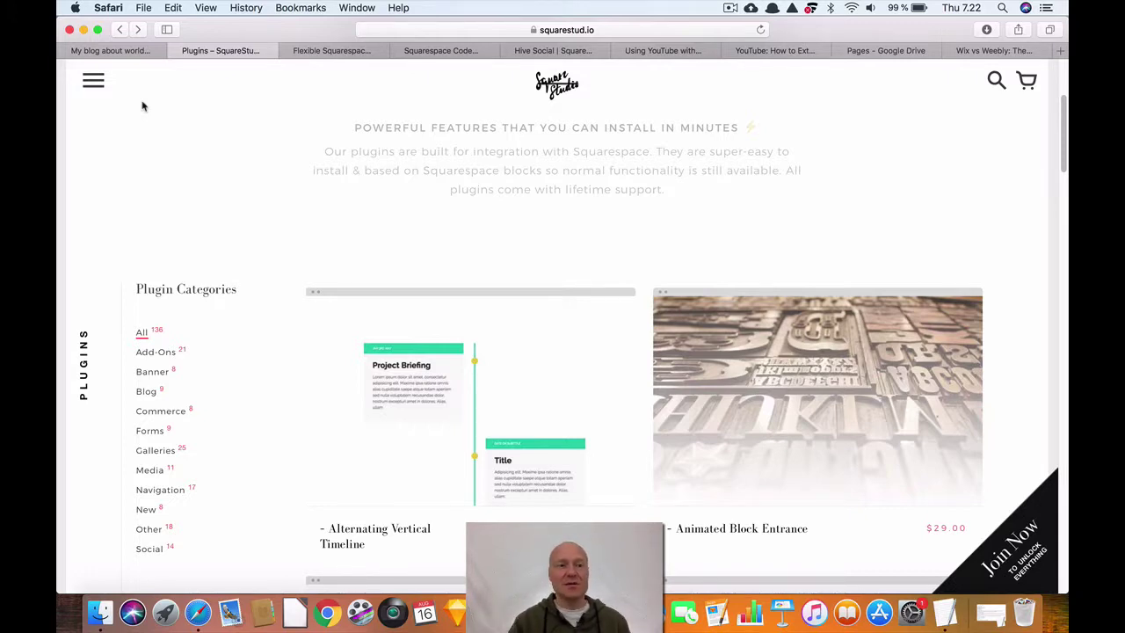
Bring up Hive Social's Countdown Timer instructions and place that page's browser tab directly after the blog site's tab
{"action": "left_click", "coordinate": [123, 54]}
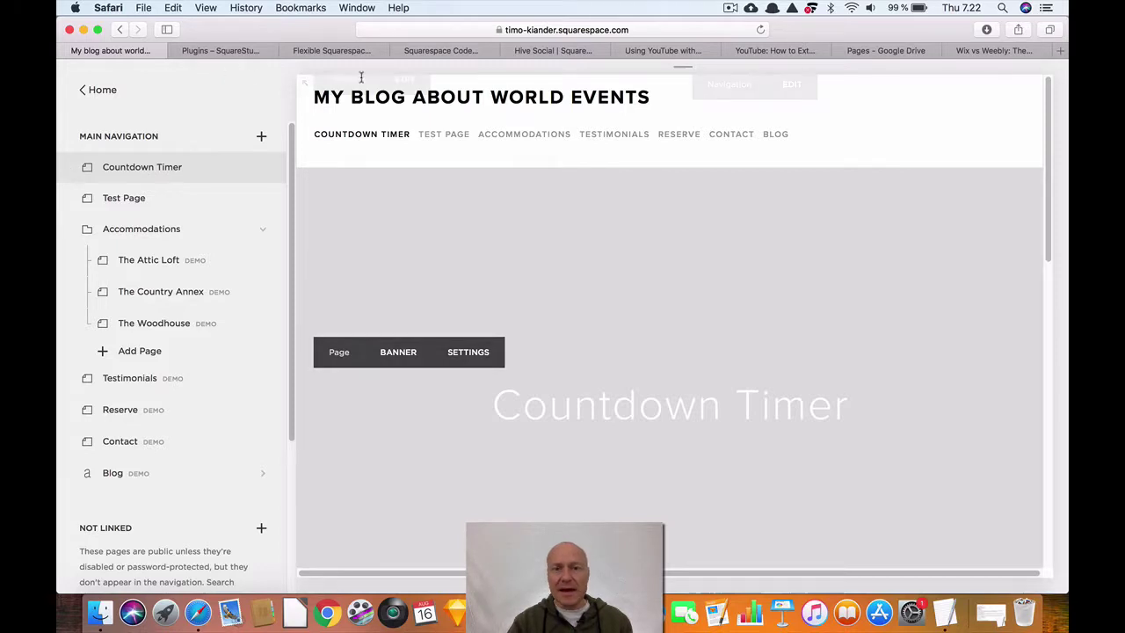
{"action": "left_click", "coordinate": [543, 50]}
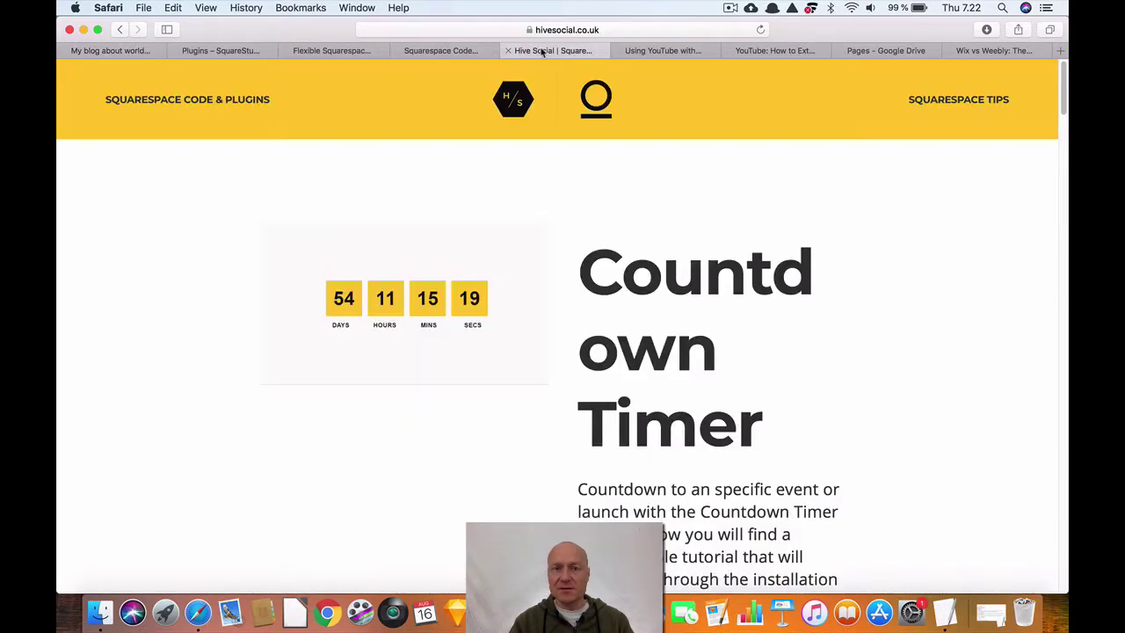
{"action": "left_click_drag", "start_coordinate": [542, 51], "coordinate": [211, 55]}
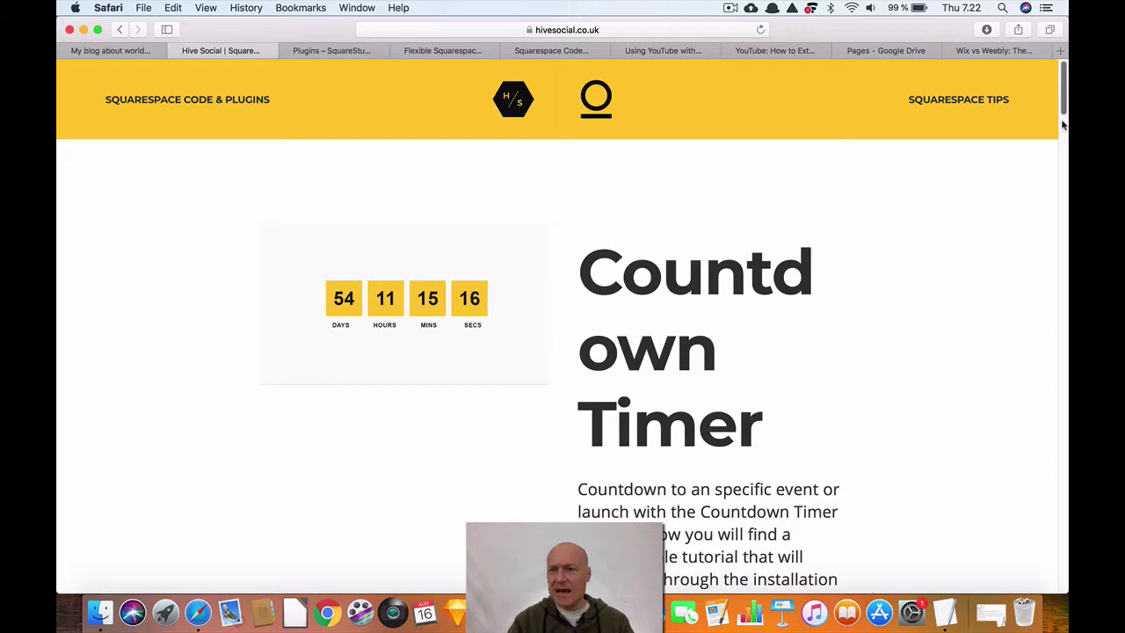
Copy the countdown HTML code from "Step 1: Insert a Markdown Block" of the Countdown Timer instructions
{"action": "left_click_drag", "start_coordinate": [1063, 107], "coordinate": [1057, 164]}
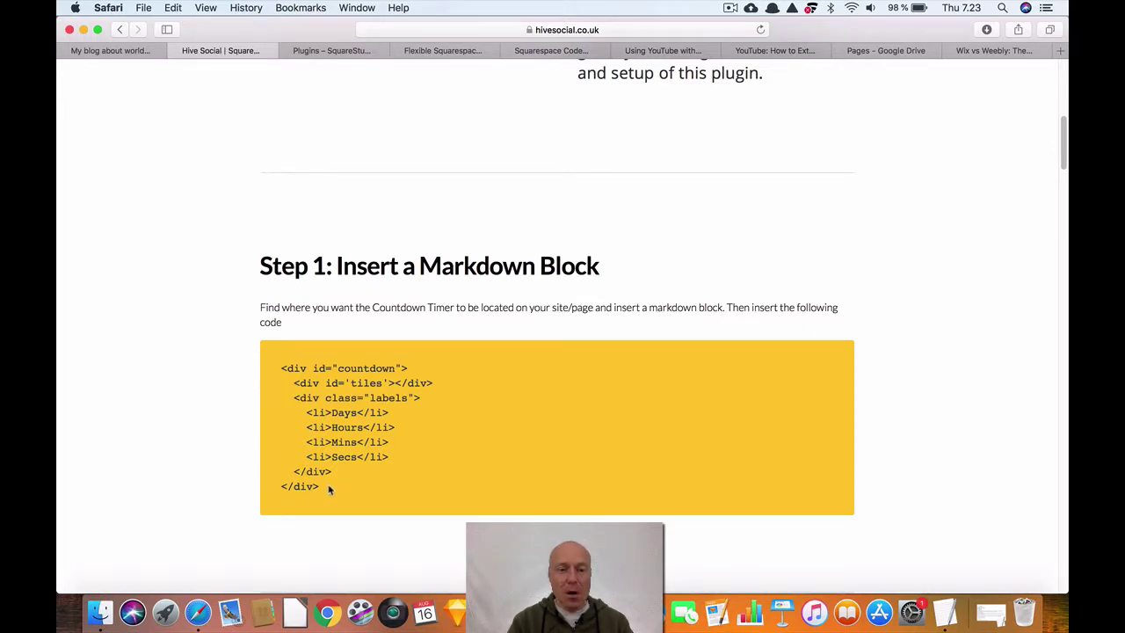
{"action": "left_click_drag", "start_coordinate": [329, 489], "coordinate": [283, 370]}
{"action": "key", "text": "cmd+c"}
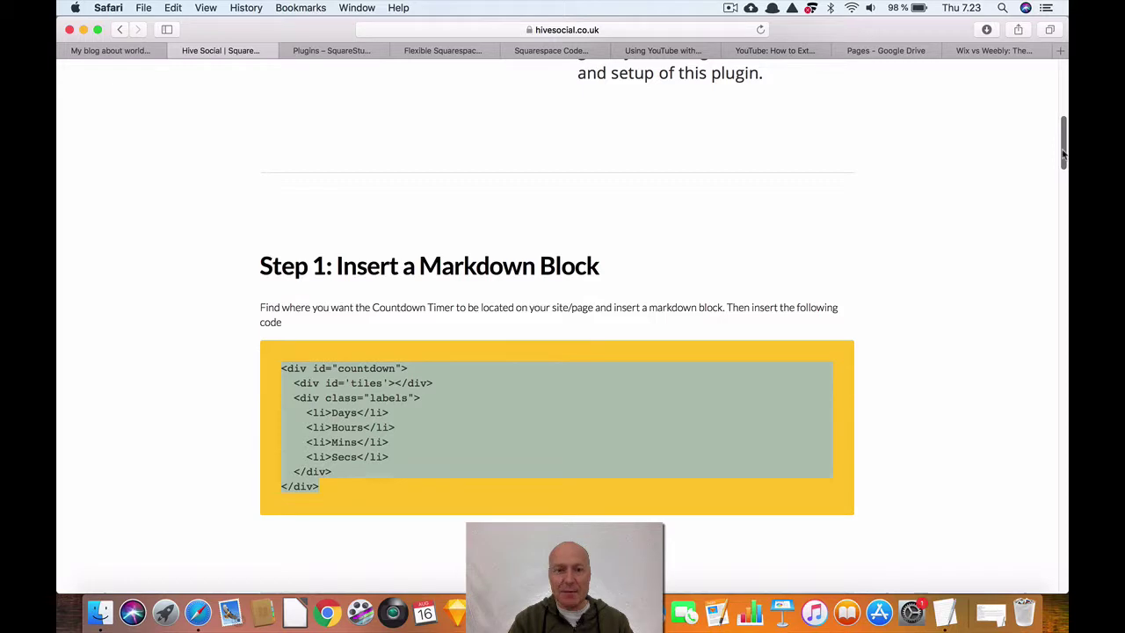
Return to the Squarespace site and open the page content of the Countdown Timer page for editing
{"action": "left_click", "coordinate": [107, 52]}
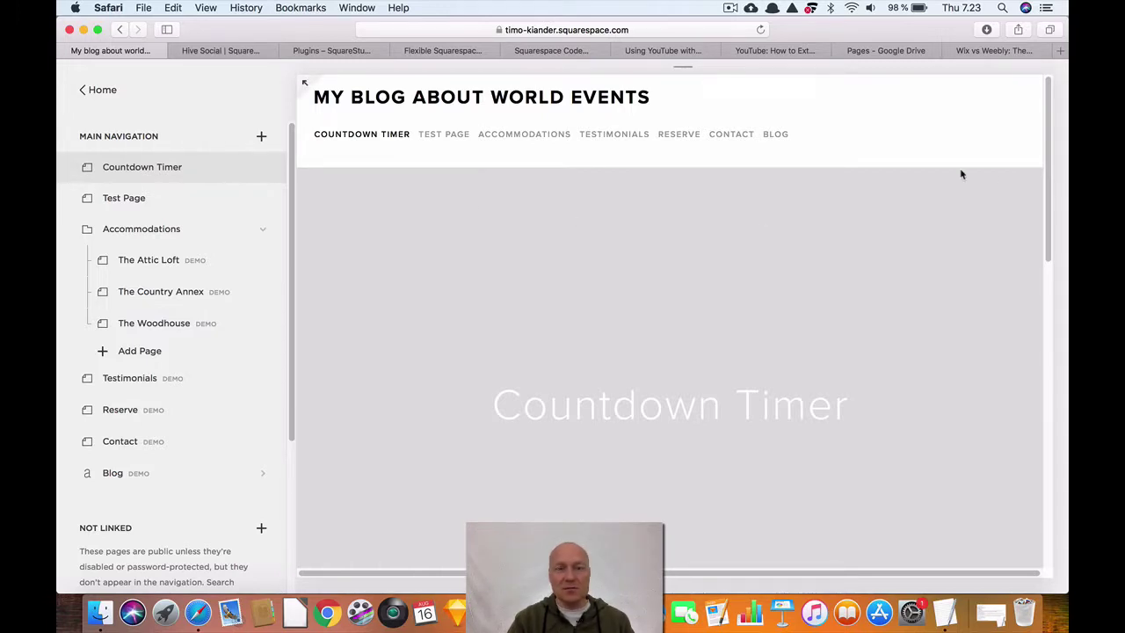
{"action": "left_click_drag", "start_coordinate": [1048, 129], "coordinate": [1045, 267]}
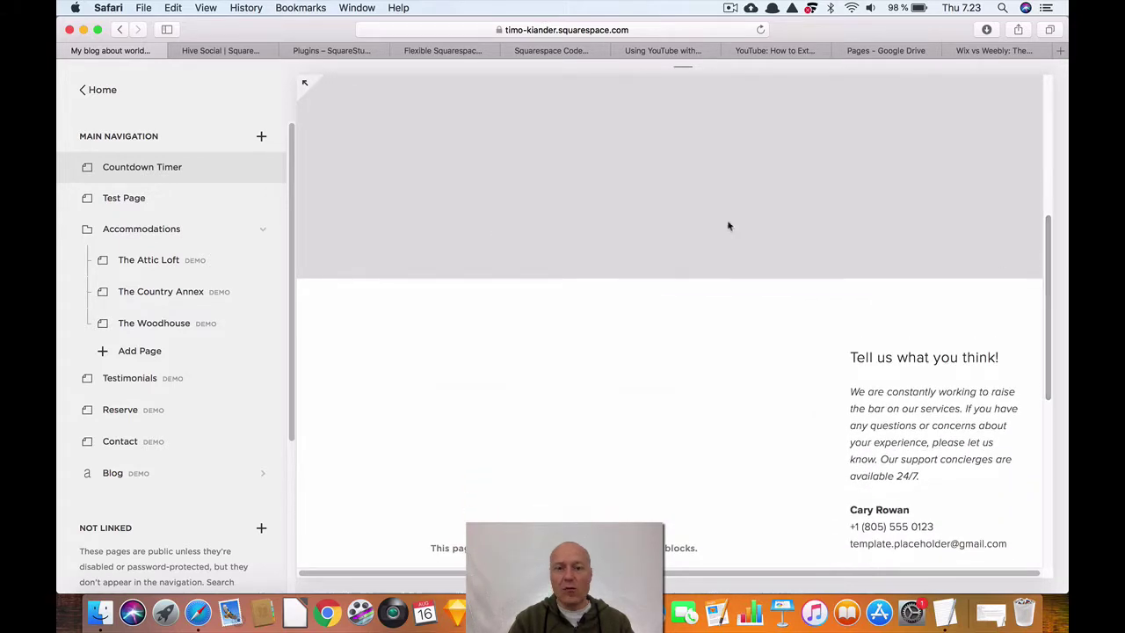
{"action": "mouse_move", "coordinate": [511, 363]}
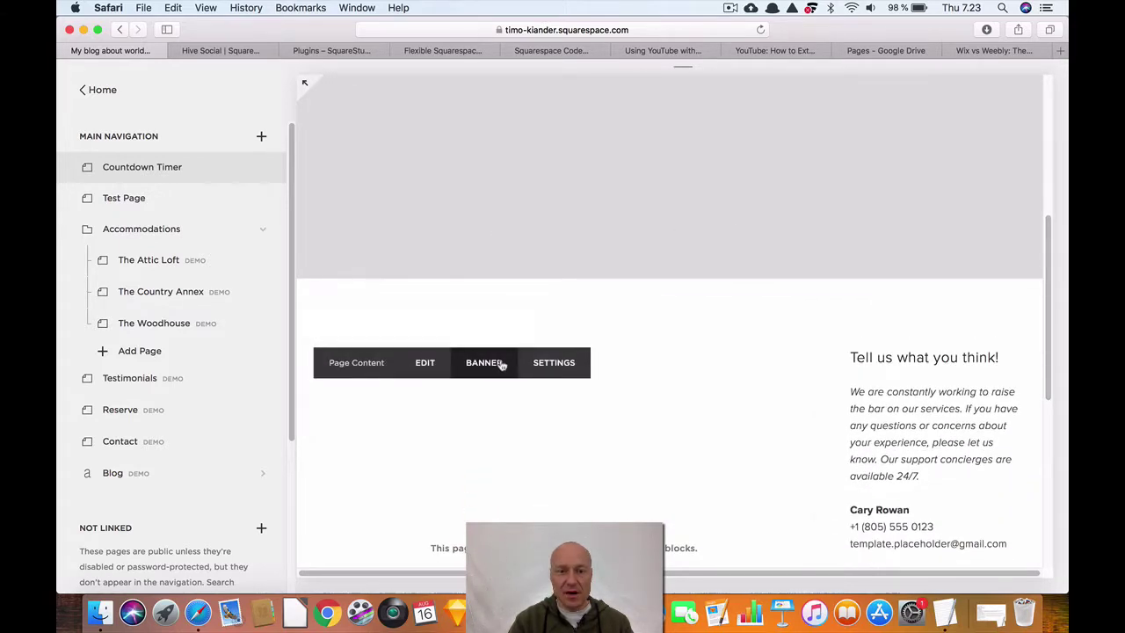
{"action": "left_click", "coordinate": [425, 363]}
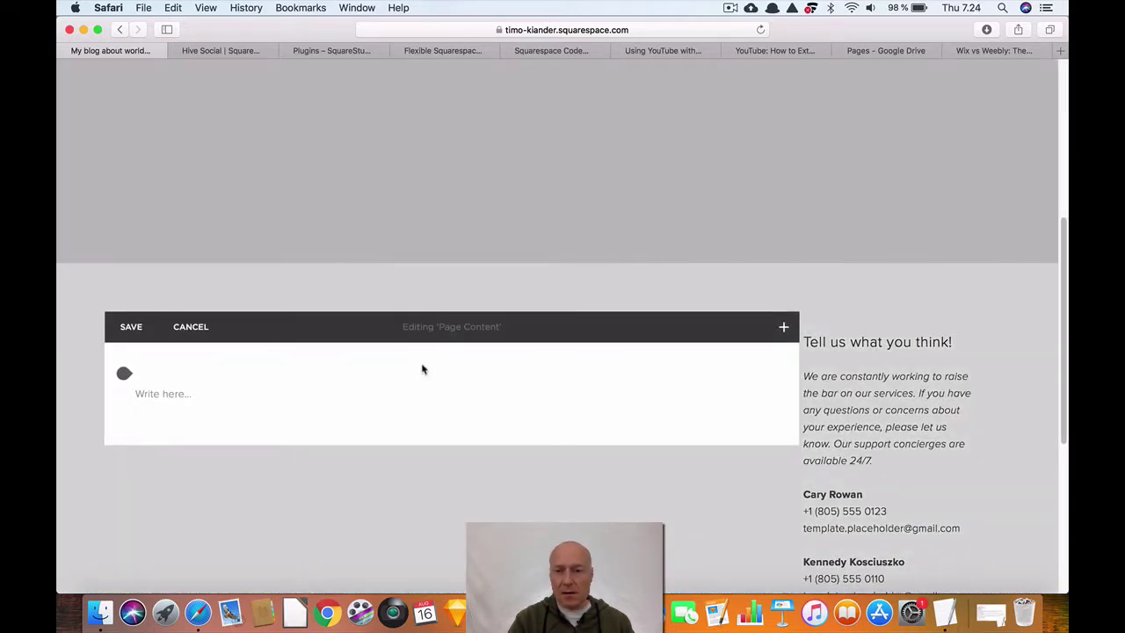
Add a Code block to the Countdown Timer page content and replace its sample text with the copied countdown HTML
{"action": "left_click", "coordinate": [783, 330]}
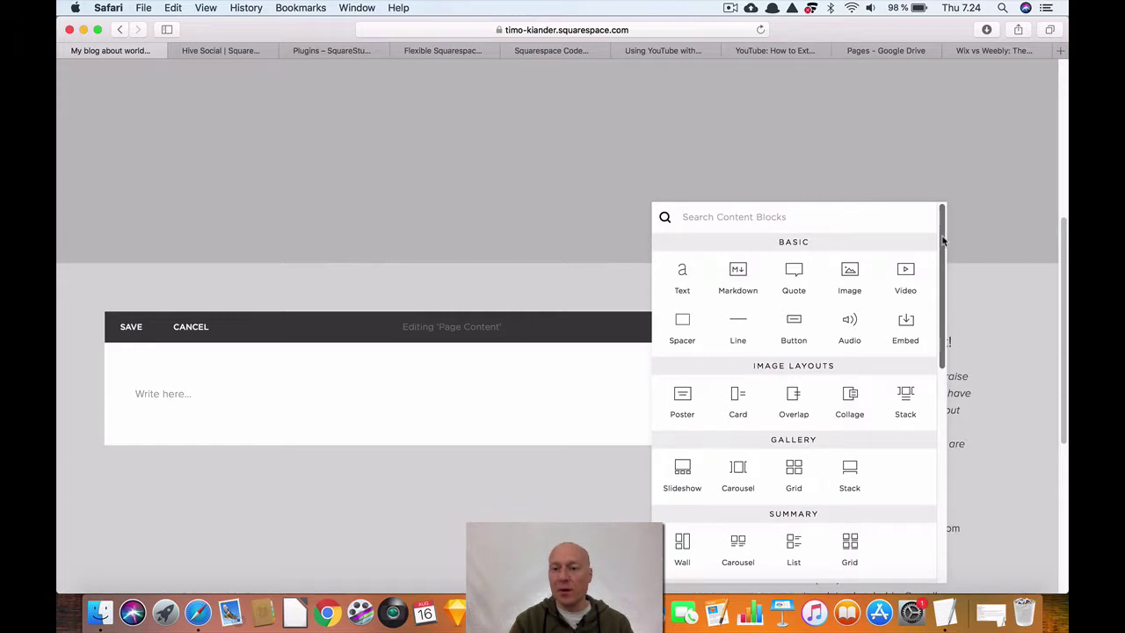
{"action": "left_click_drag", "start_coordinate": [943, 239], "coordinate": [936, 351]}
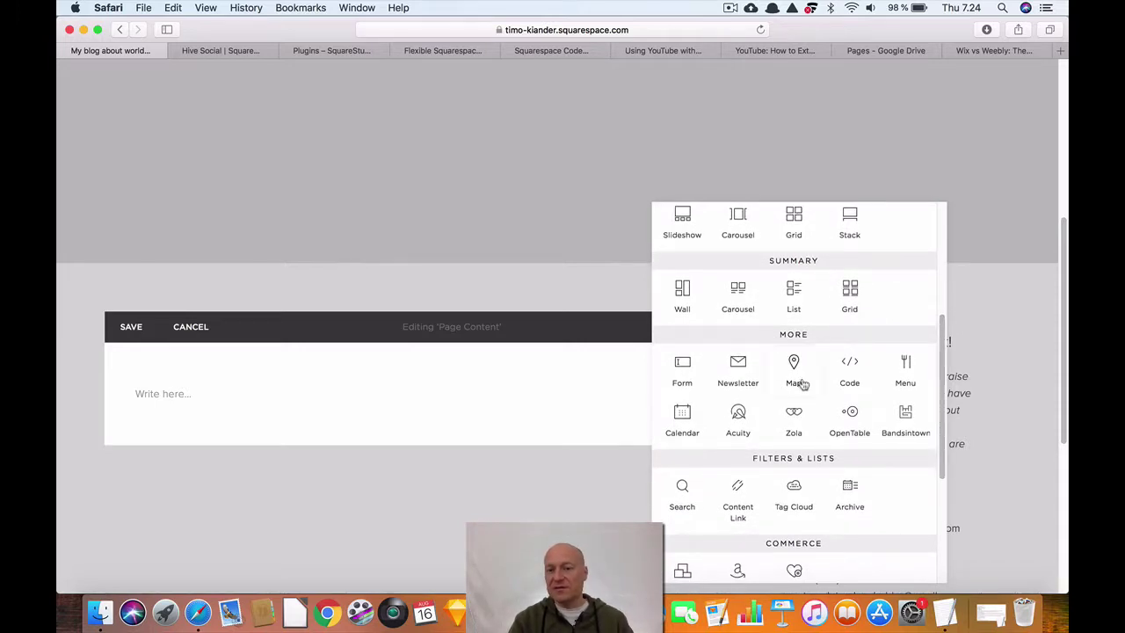
{"action": "left_click", "coordinate": [856, 389]}
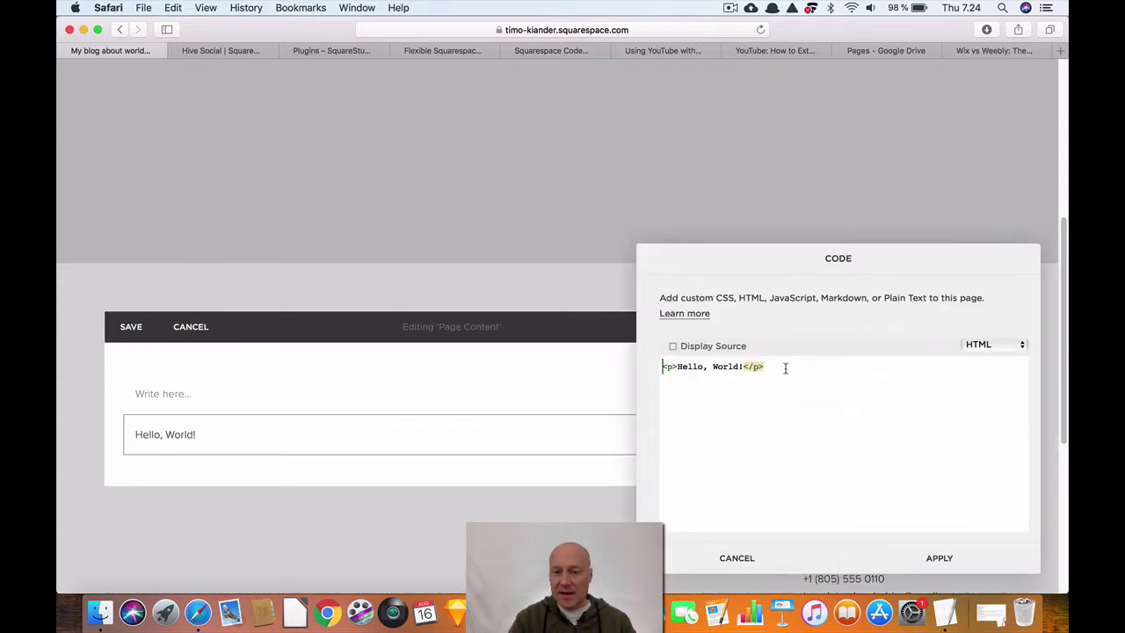
{"action": "left_click_drag", "start_coordinate": [763, 366], "coordinate": [657, 367]}
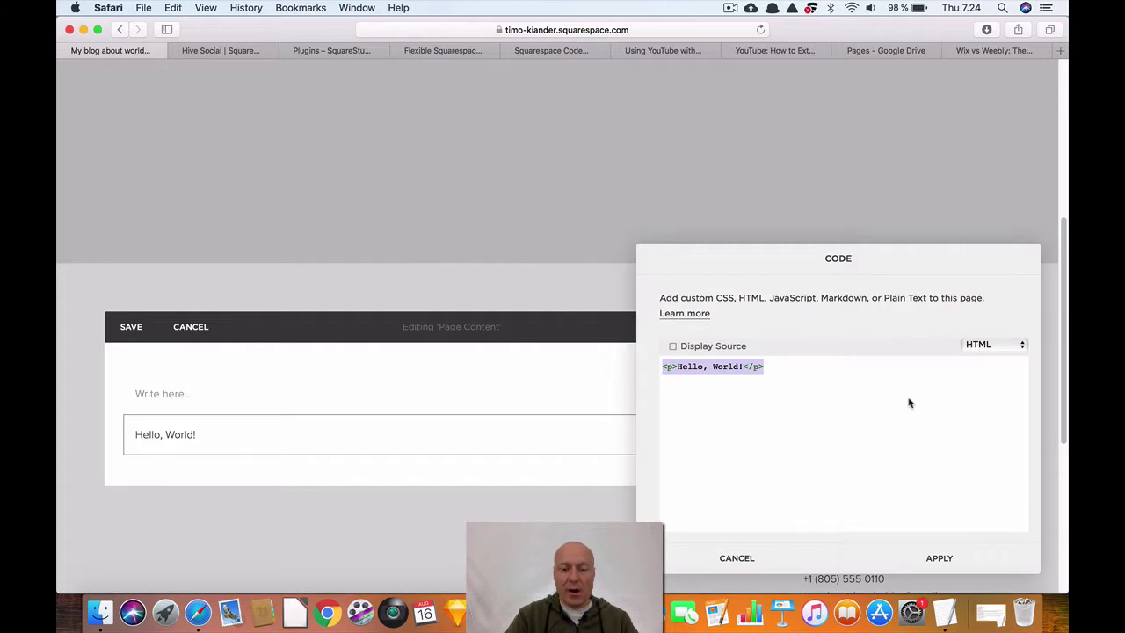
{"action": "key", "text": "cmd+v"}
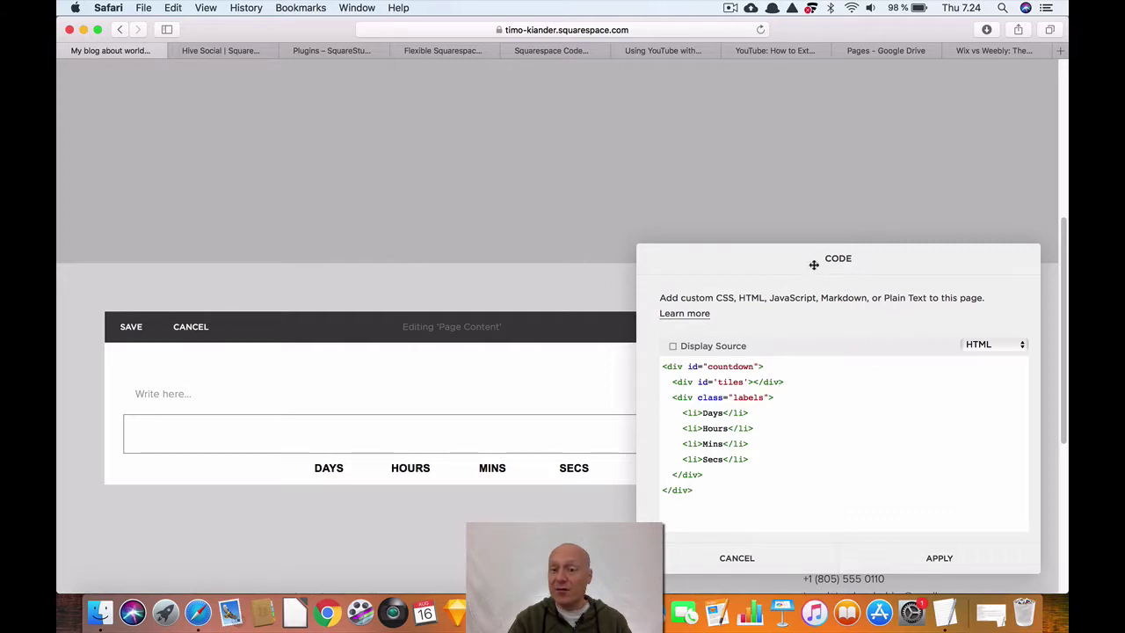
Set the code block's format to Markdown with Display Source off, apply it and save the page content
{"action": "left_click", "coordinate": [993, 348]}
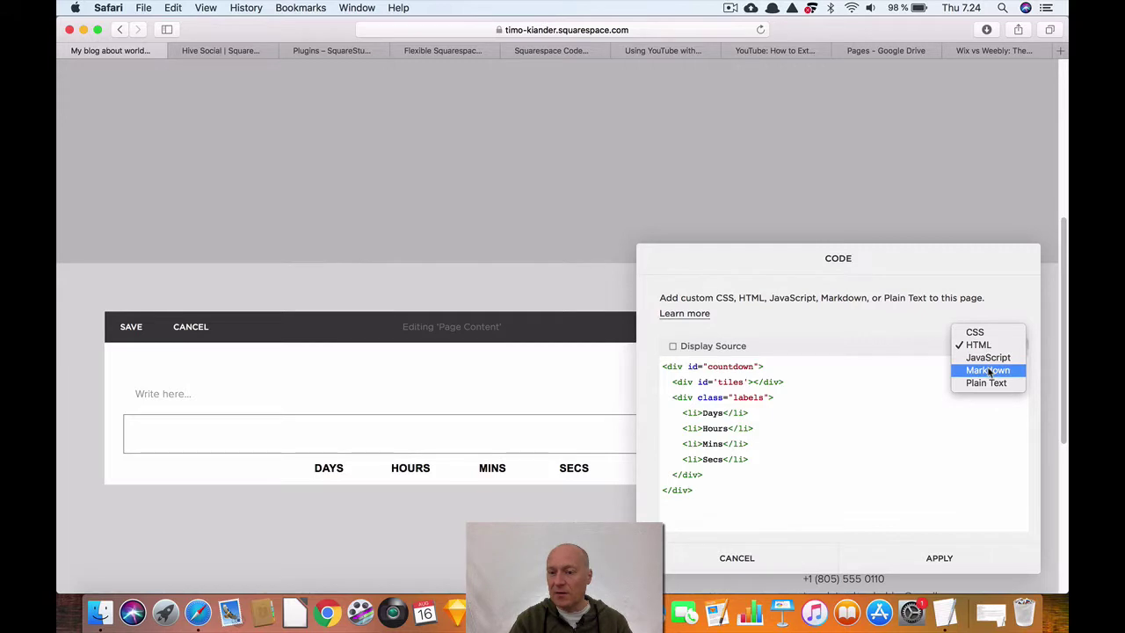
{"action": "left_click", "coordinate": [989, 373]}
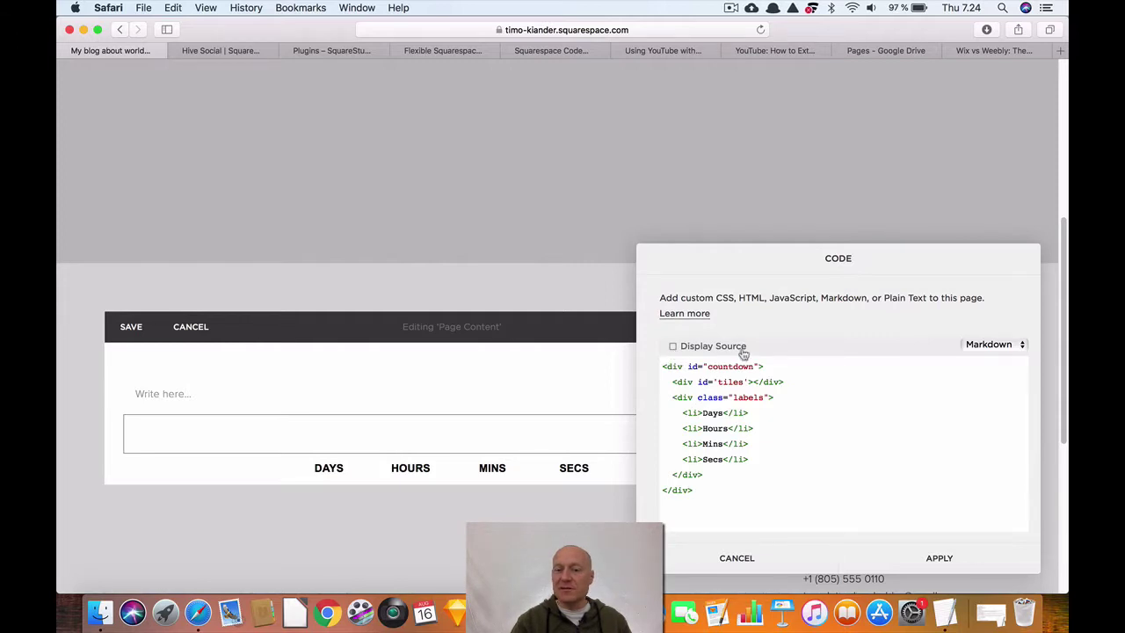
{"action": "left_click", "coordinate": [674, 347]}
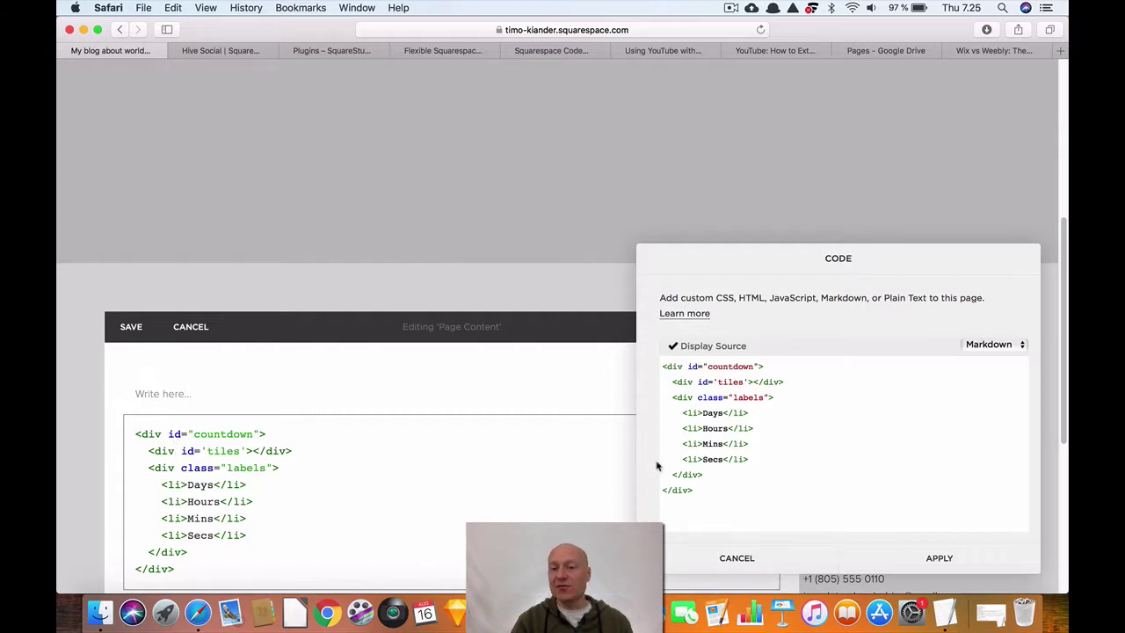
{"action": "left_click", "coordinate": [673, 348]}
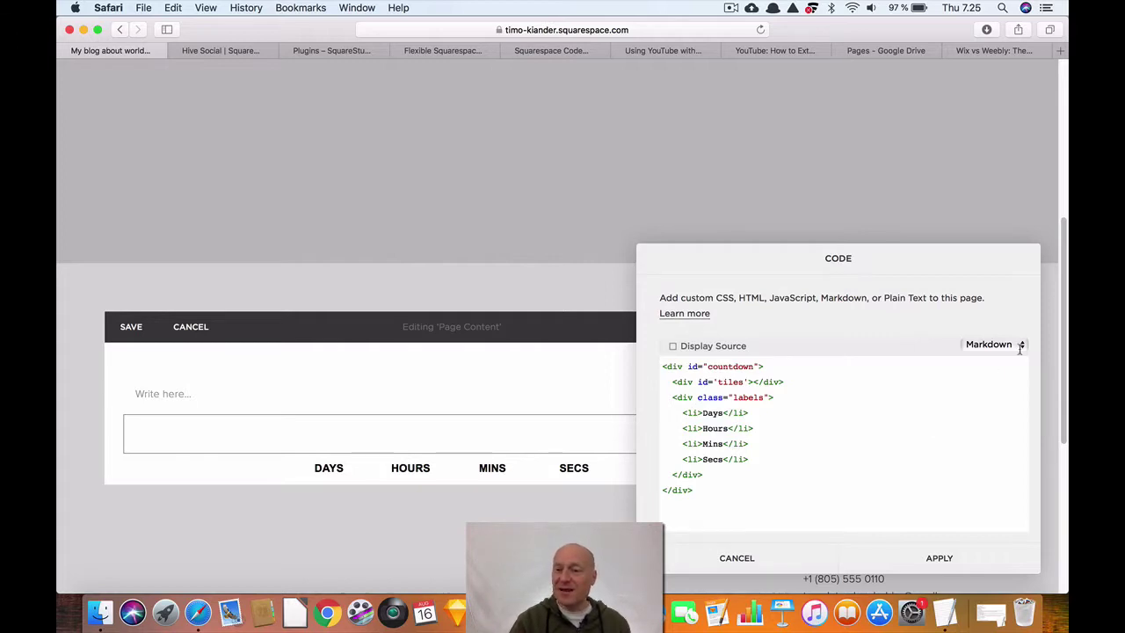
{"action": "left_click", "coordinate": [945, 557]}
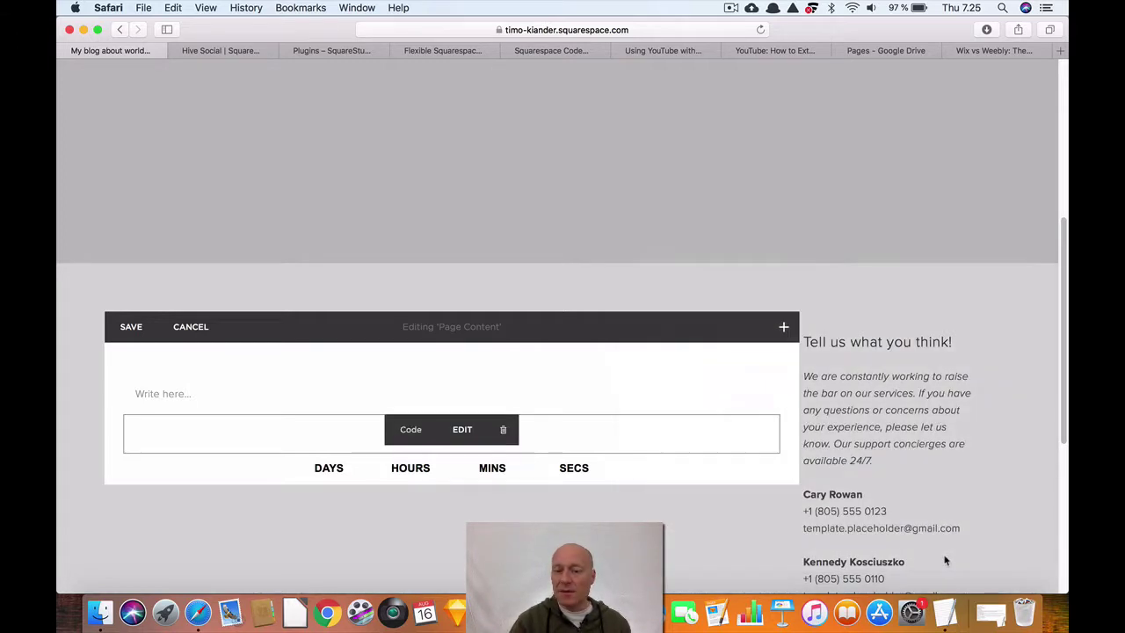
{"action": "left_click", "coordinate": [139, 330]}
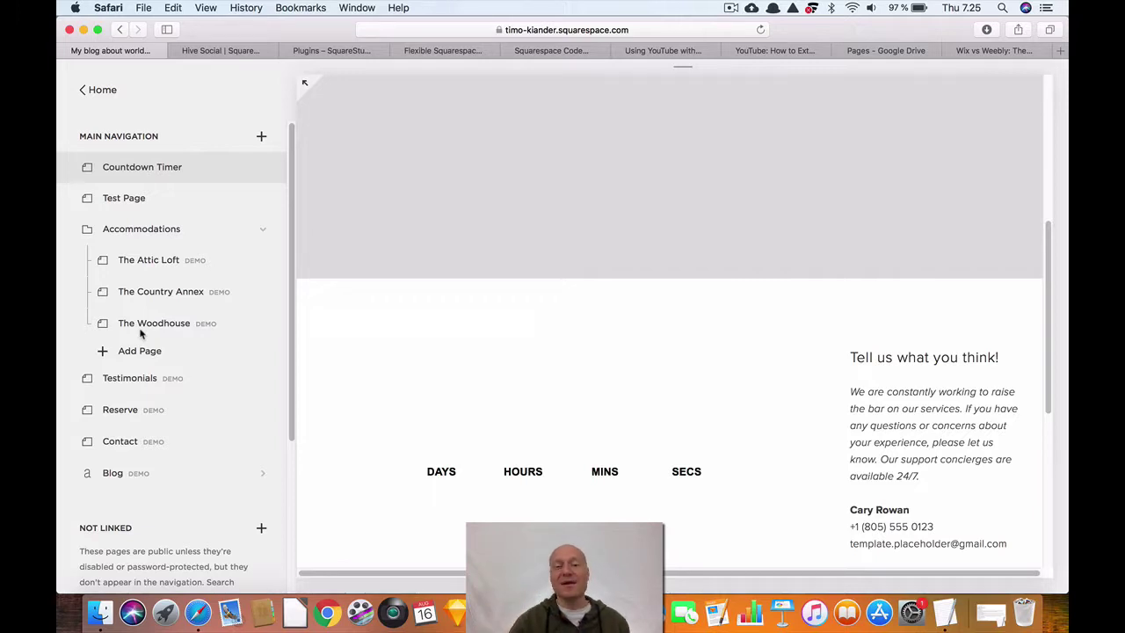
Copy the whole script from "Step 2: Insert the JavaScript" of Hive Social's Countdown Timer instructions
{"action": "left_click", "coordinate": [211, 51]}
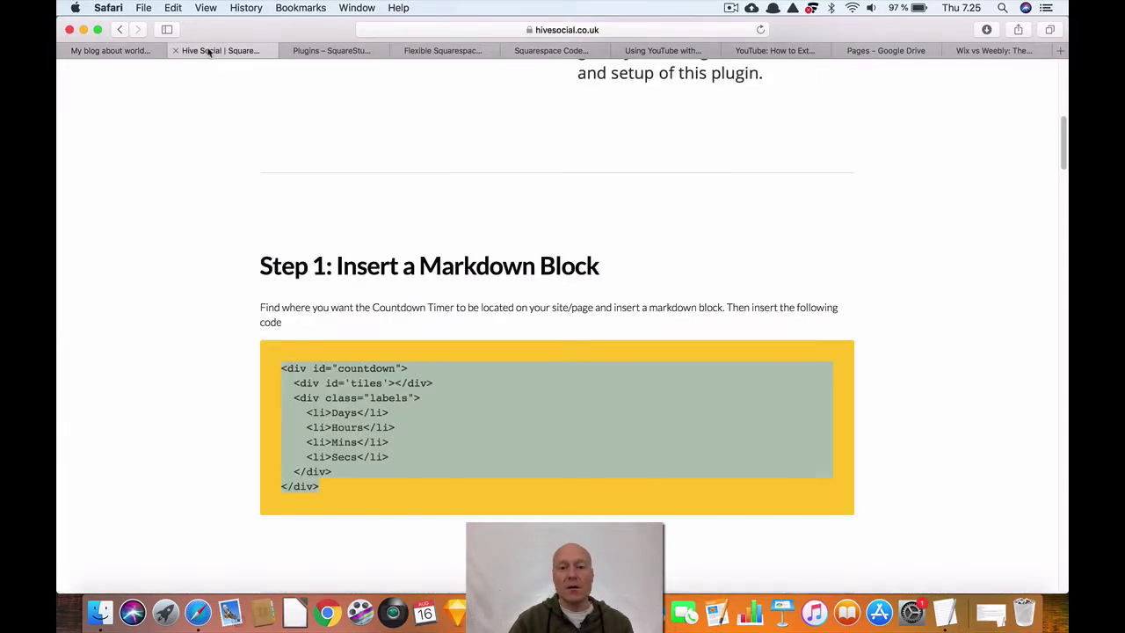
{"action": "left_click", "coordinate": [935, 242]}
{"action": "left_click_drag", "start_coordinate": [1063, 164], "coordinate": [1062, 221]}
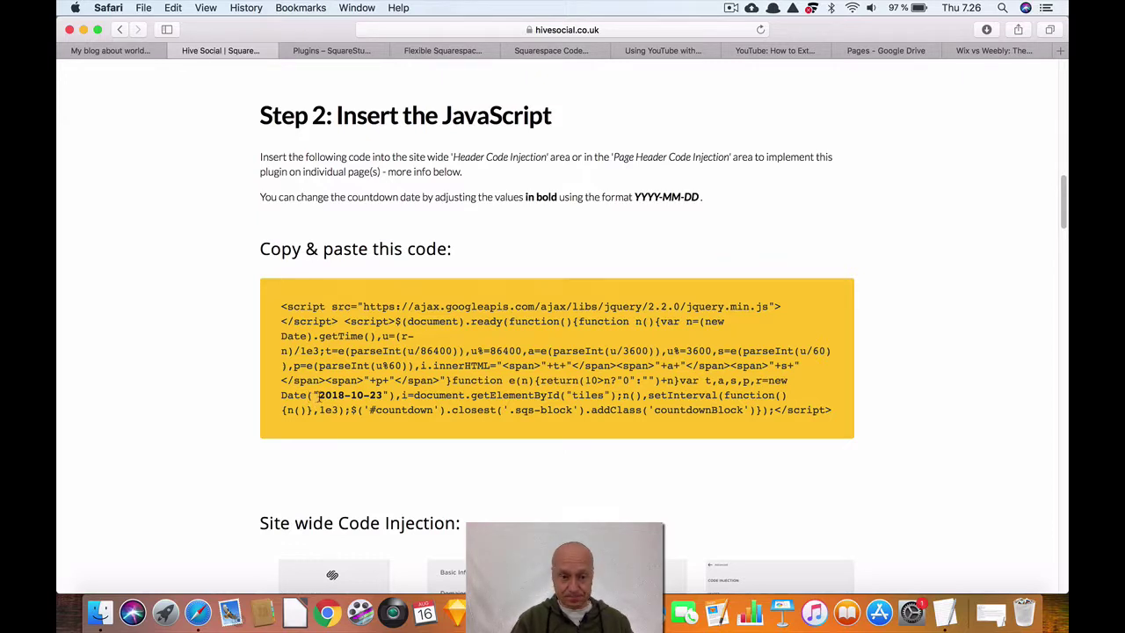
{"action": "left_click_drag", "start_coordinate": [318, 396], "coordinate": [383, 396]}
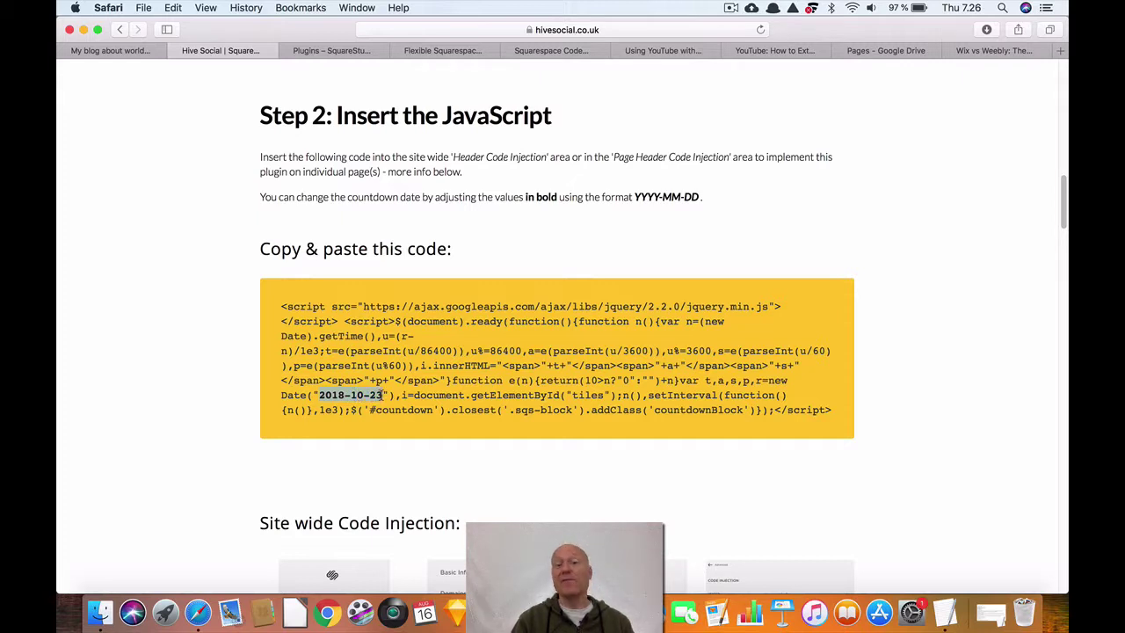
{"action": "left_click", "coordinate": [445, 376]}
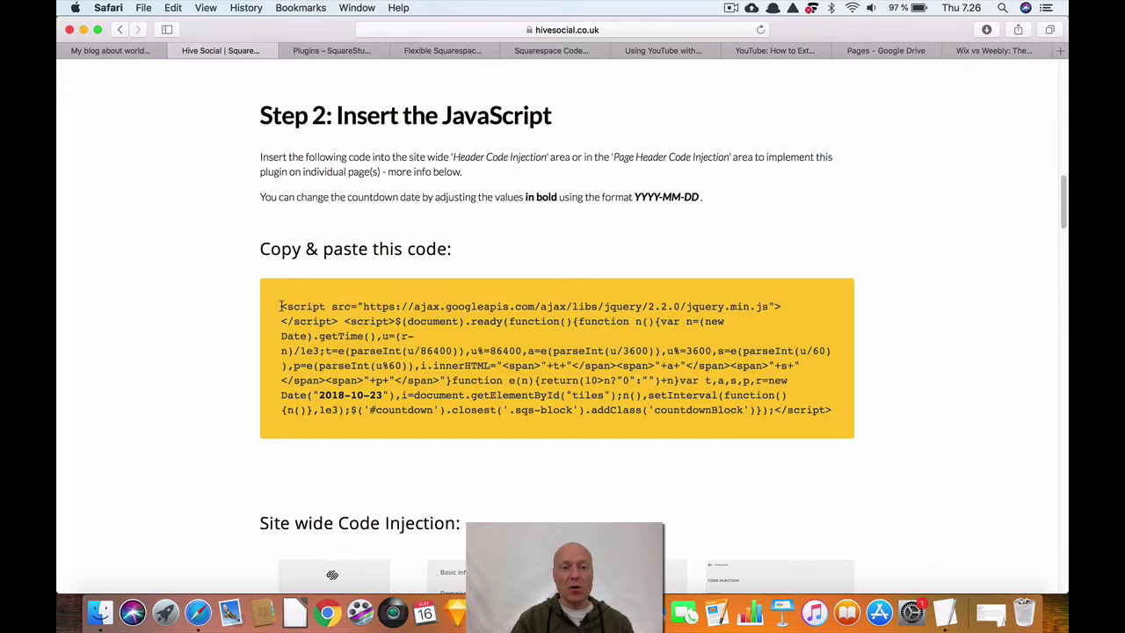
{"action": "left_click_drag", "start_coordinate": [281, 306], "coordinate": [830, 410]}
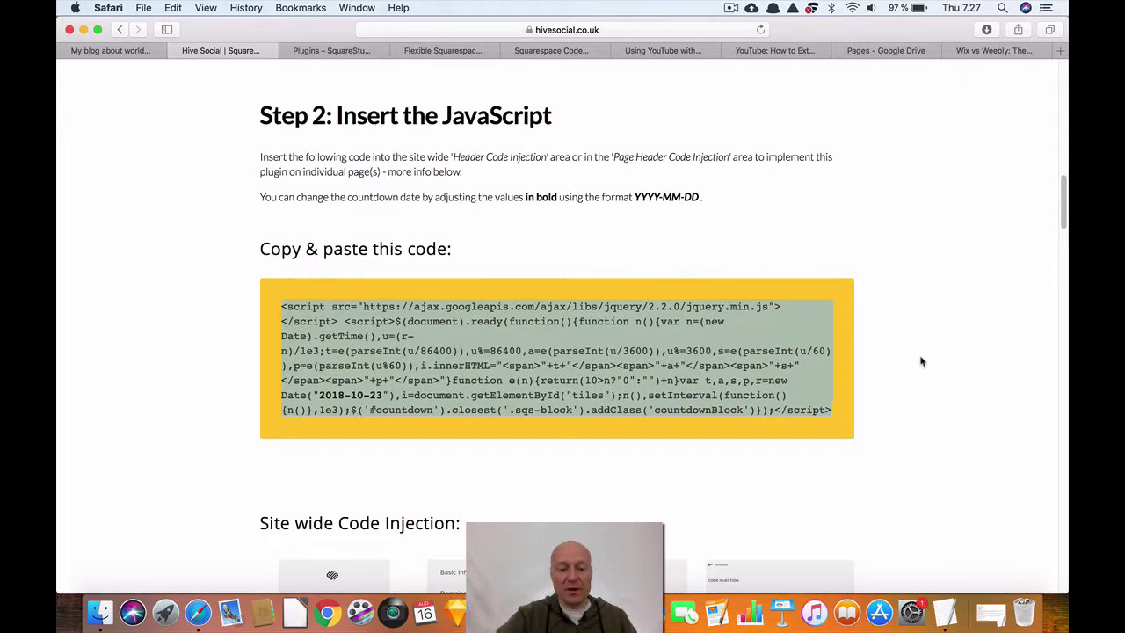
{"action": "key", "text": "super+c"}
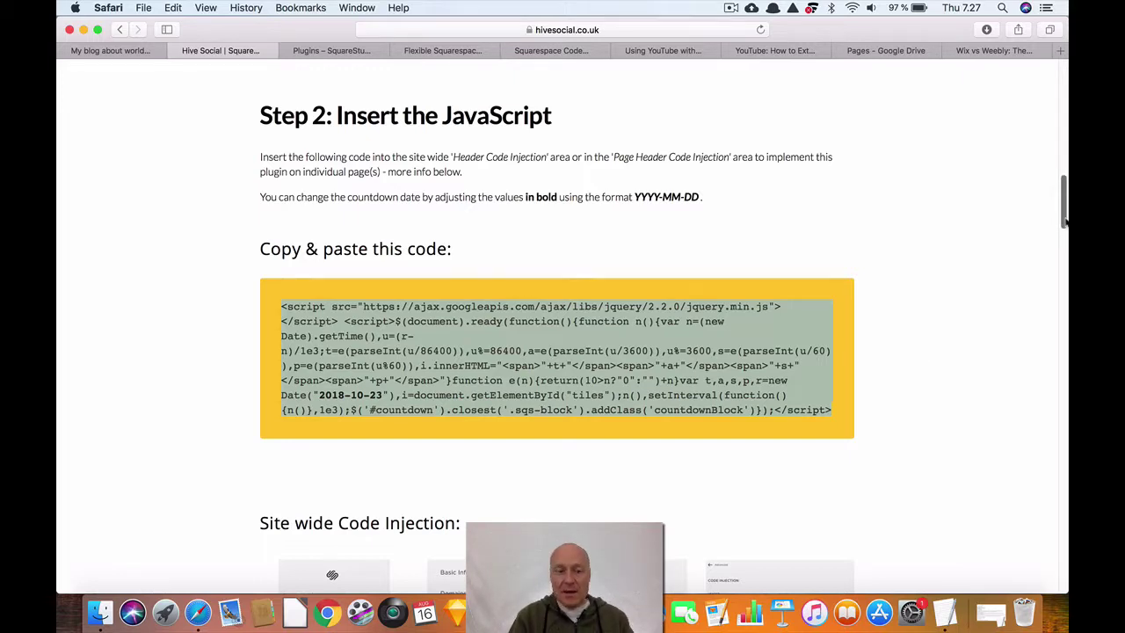
Check the code injection directions, paste the script into the Countdown Timer page's Page Header Code Injection on the Squarespace site, and save
{"action": "left_click_drag", "start_coordinate": [1063, 221], "coordinate": [1064, 264]}
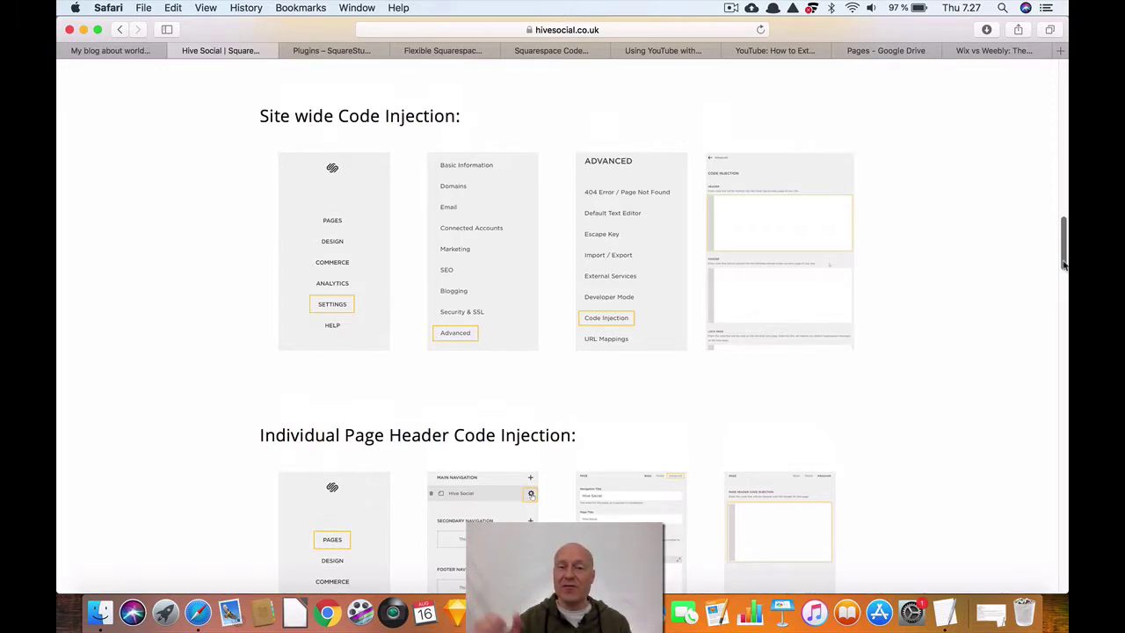
{"action": "left_click_drag", "start_coordinate": [1063, 264], "coordinate": [1061, 291]}
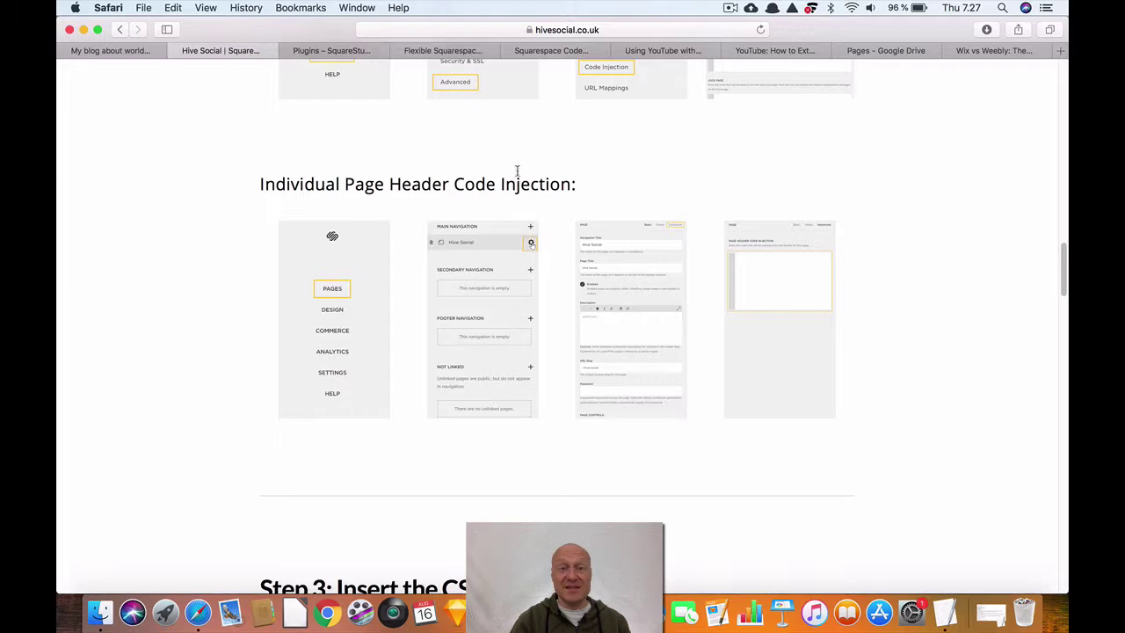
{"action": "left_click", "coordinate": [100, 53]}
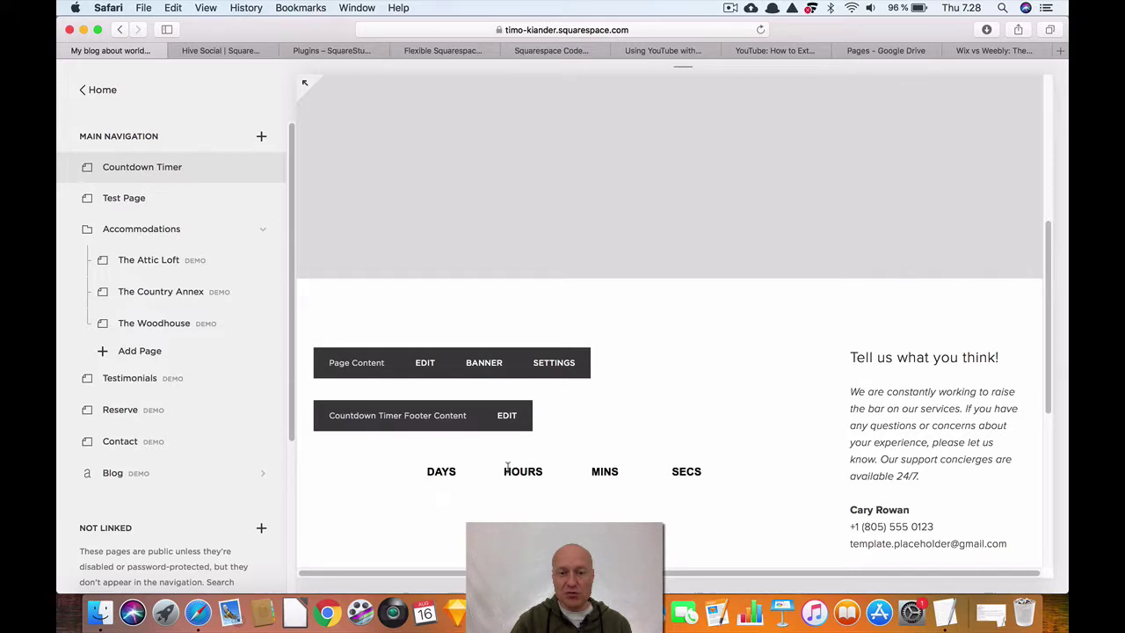
{"action": "left_click", "coordinate": [557, 376]}
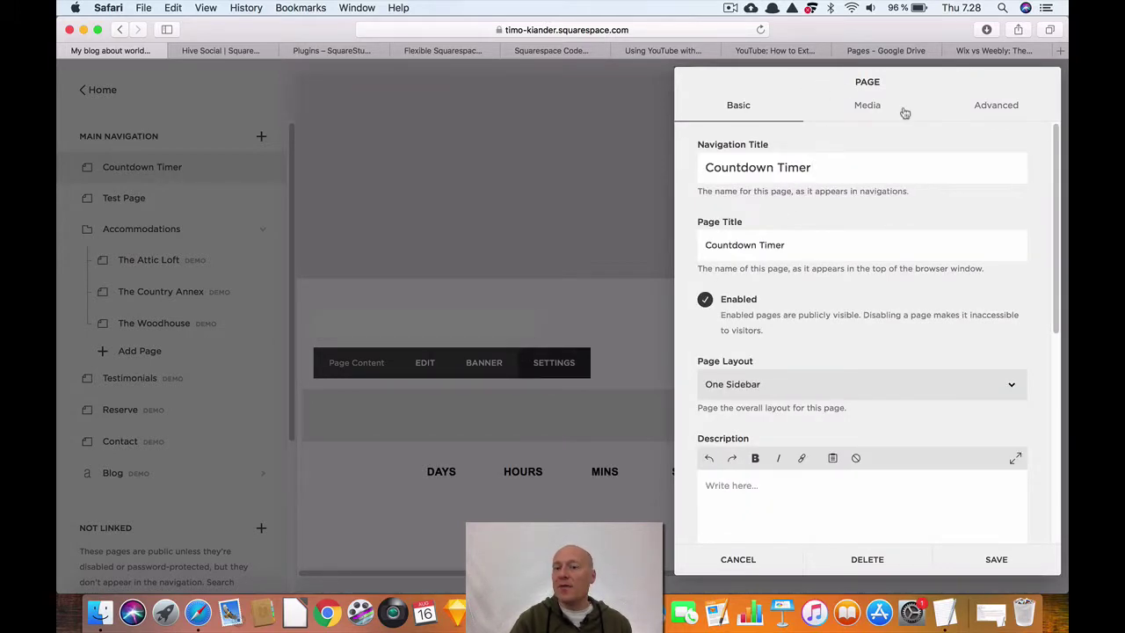
{"action": "left_click", "coordinate": [996, 106]}
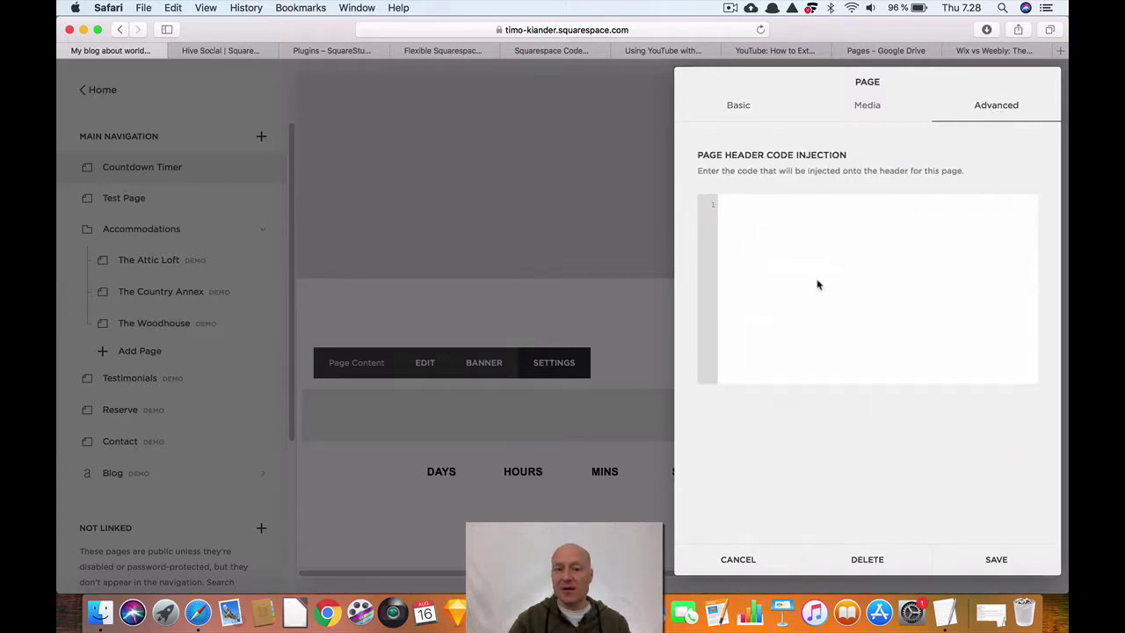
{"action": "key", "text": "super+v"}
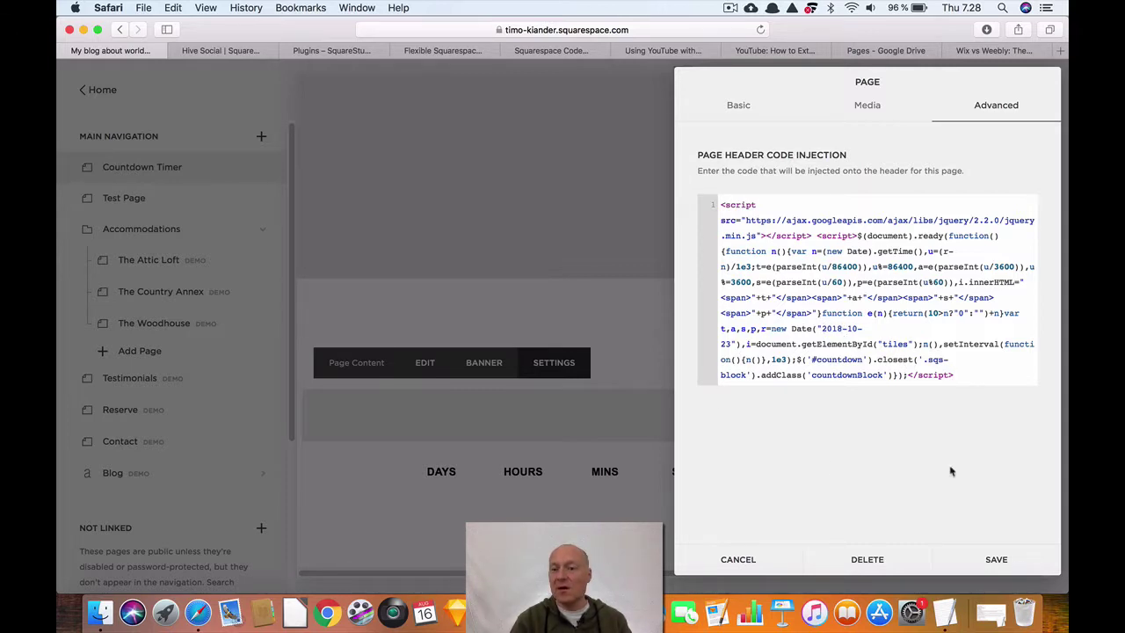
{"action": "left_click", "coordinate": [994, 560]}
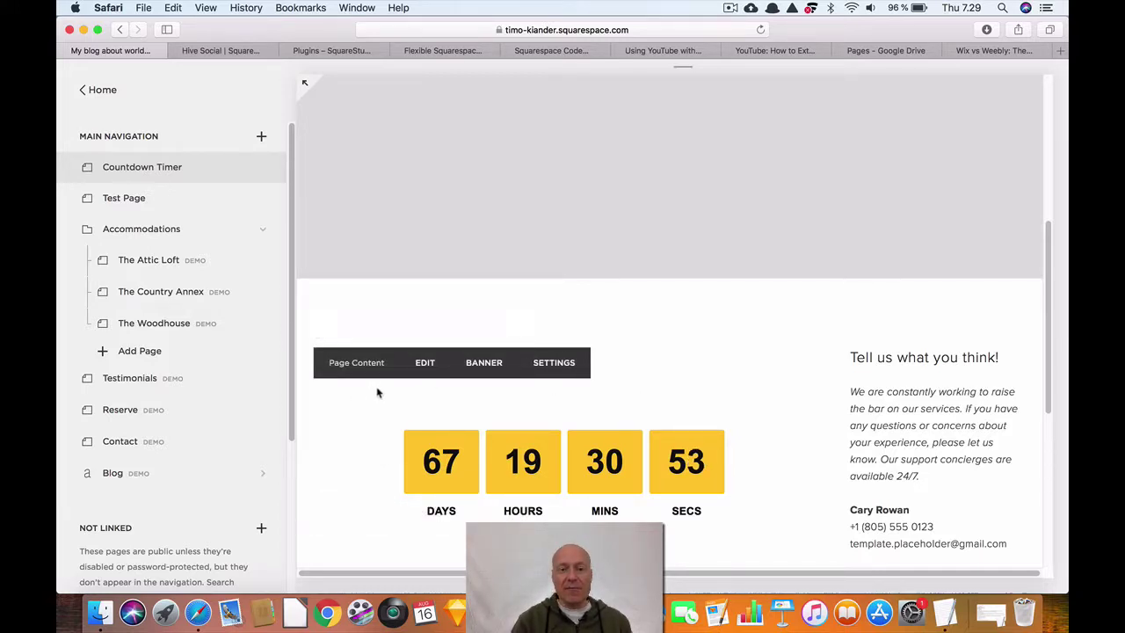
Go to "Step 3: Insert the CSS" in the Hive Social instructions and highlight the full countdown timer CSS code
{"action": "left_click", "coordinate": [207, 53]}
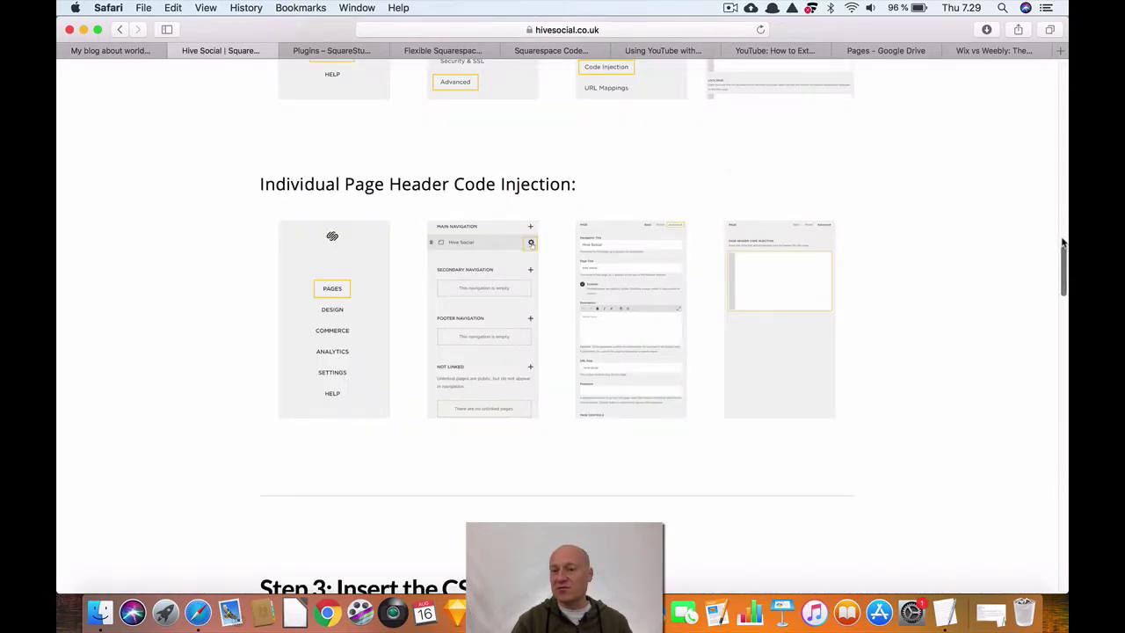
{"action": "left_click_drag", "start_coordinate": [1064, 255], "coordinate": [1061, 306]}
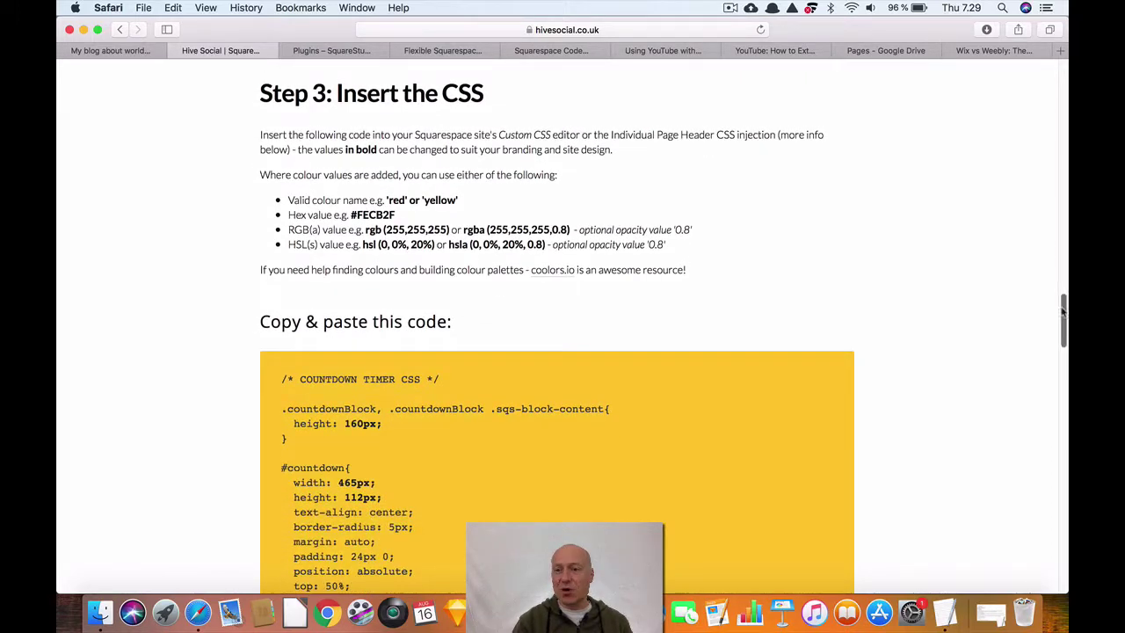
{"action": "left_click_drag", "start_coordinate": [1063, 310], "coordinate": [1063, 334]}
{"action": "left_click_drag", "start_coordinate": [279, 150], "coordinate": [392, 503]}
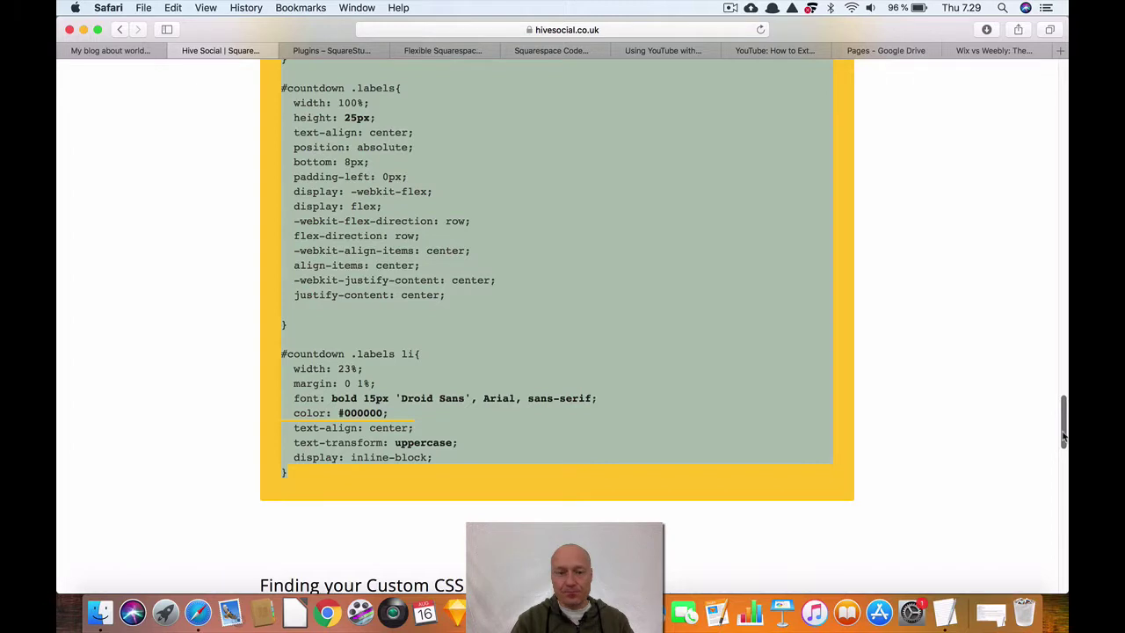
{"action": "left_click_drag", "start_coordinate": [1063, 437], "coordinate": [1064, 360]}
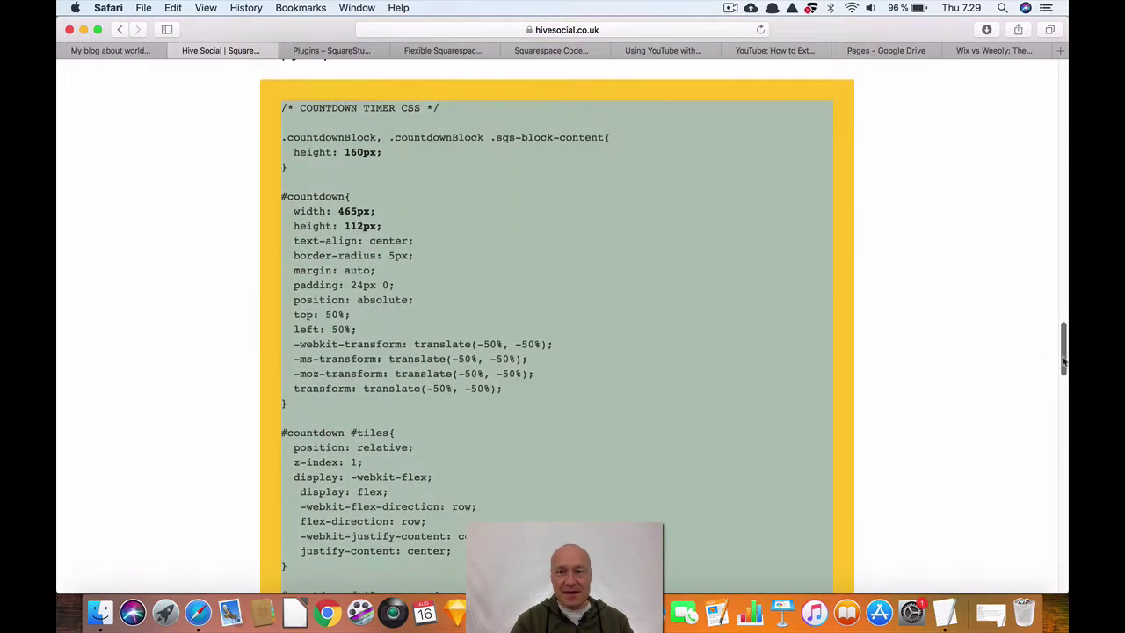
{"action": "left_click", "coordinate": [901, 315]}
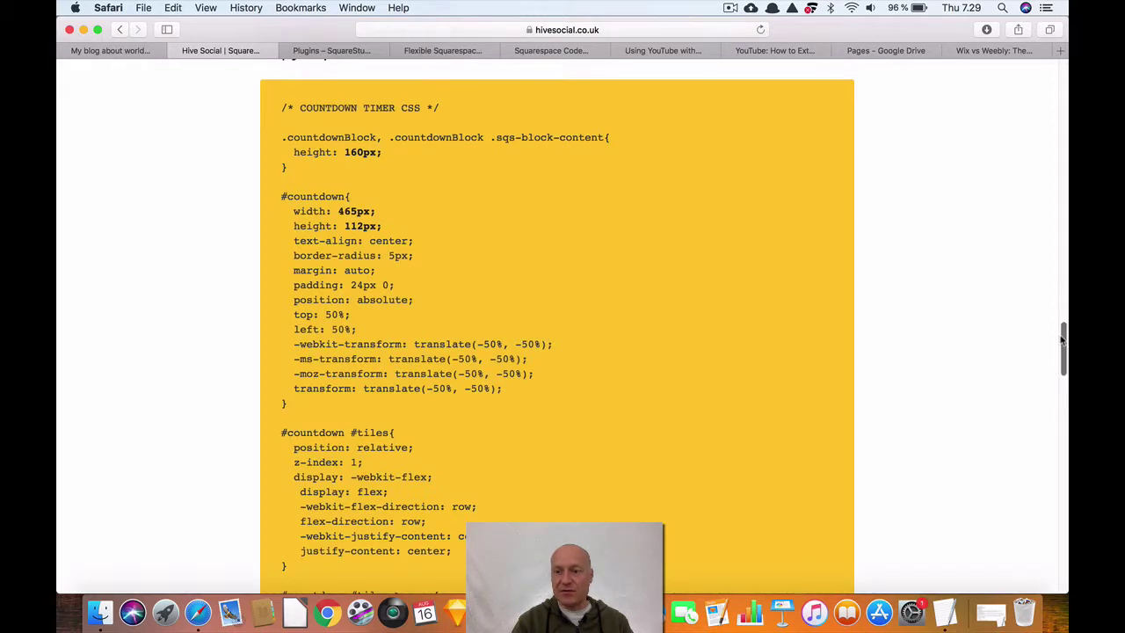
Examine the Step 3 colour options, the adjustable CSS values and the Custom CSS editor directions, and return to the Squarespace site
{"action": "left_click_drag", "start_coordinate": [1063, 340], "coordinate": [1061, 313]}
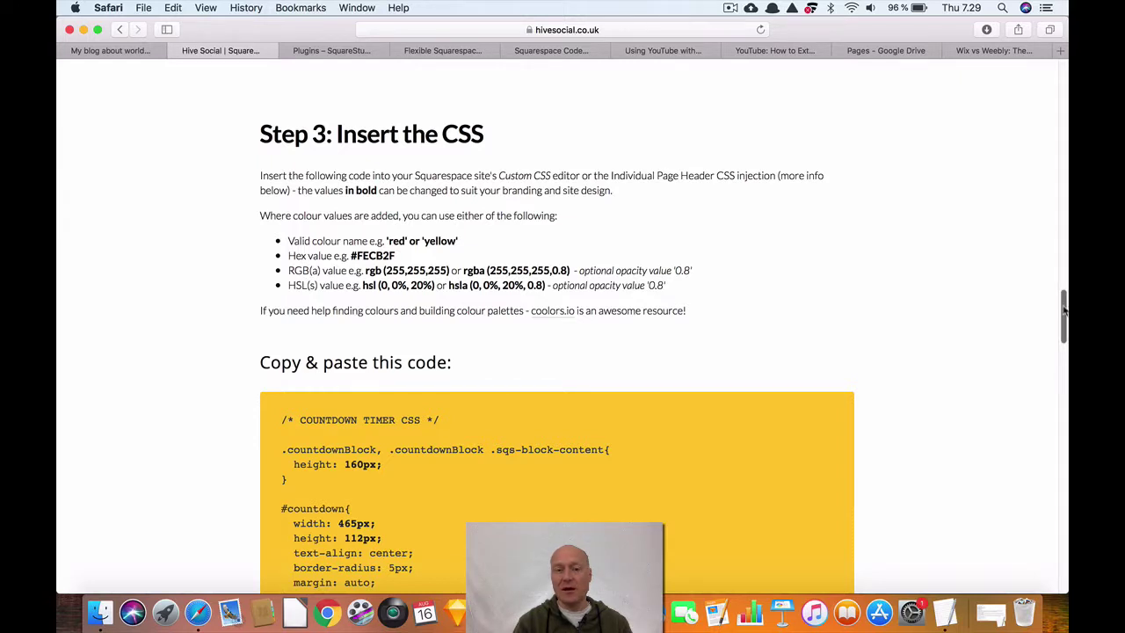
{"action": "left_click_drag", "start_coordinate": [1063, 307], "coordinate": [1062, 345]}
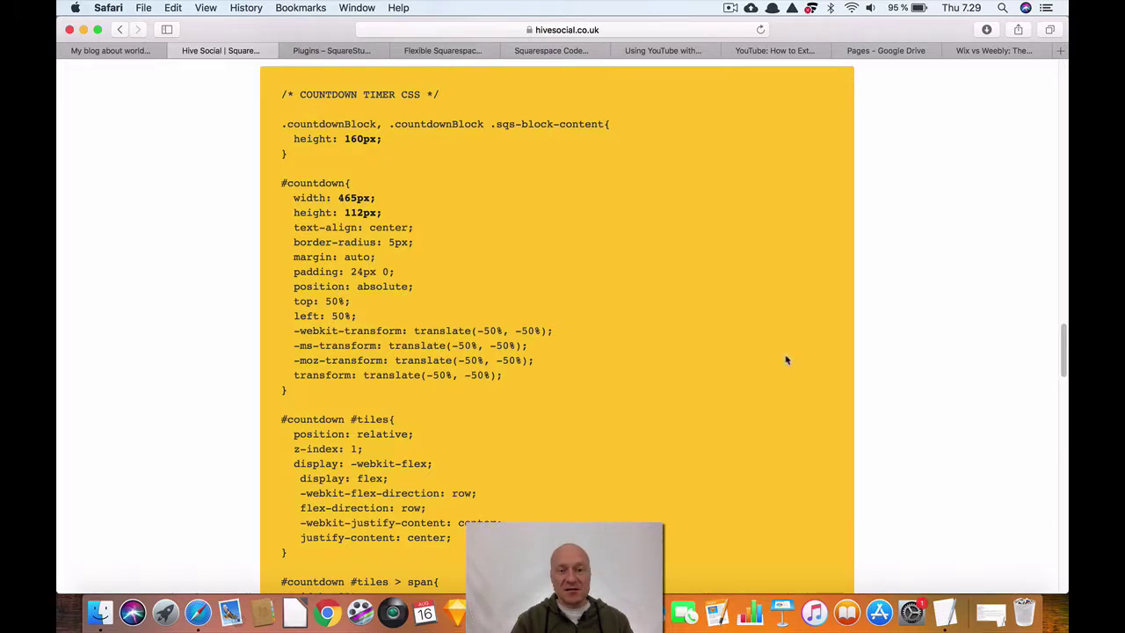
{"action": "left_click_drag", "start_coordinate": [1062, 356], "coordinate": [1061, 390]}
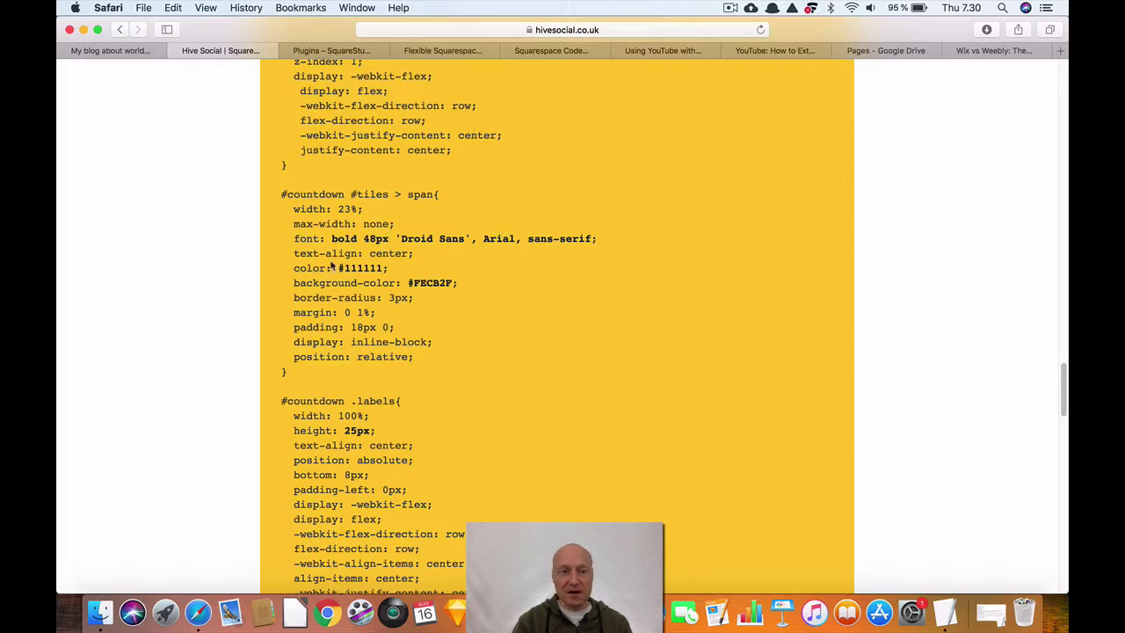
{"action": "scroll", "coordinate": [1063, 385], "scroll_direction": "down", "scroll_amount": 1}
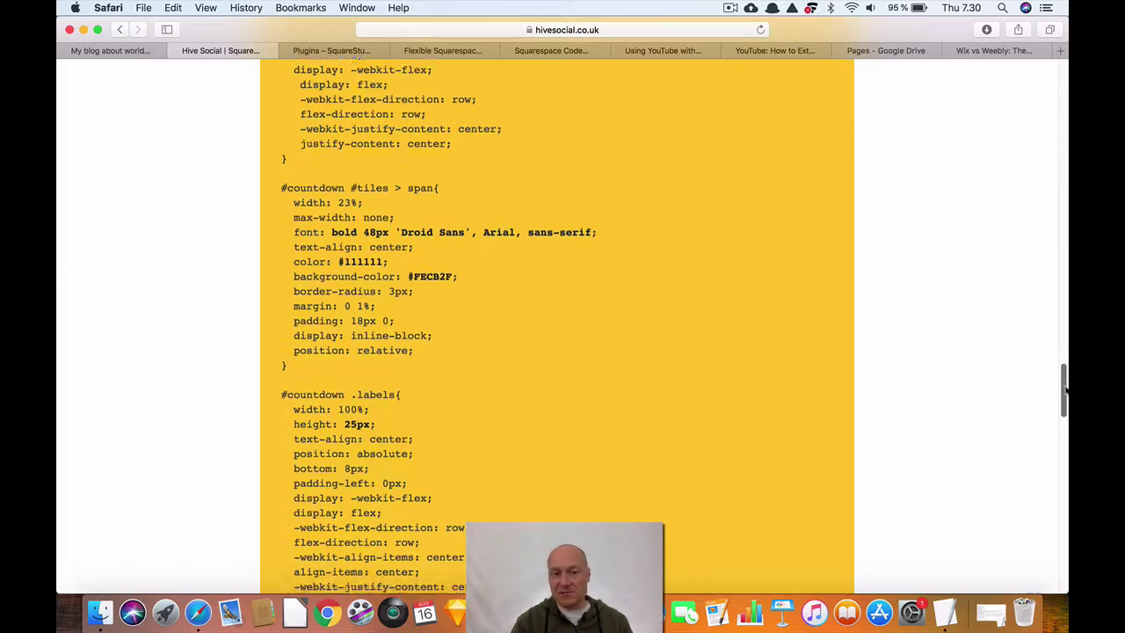
{"action": "left_click_drag", "start_coordinate": [1063, 384], "coordinate": [1061, 464]}
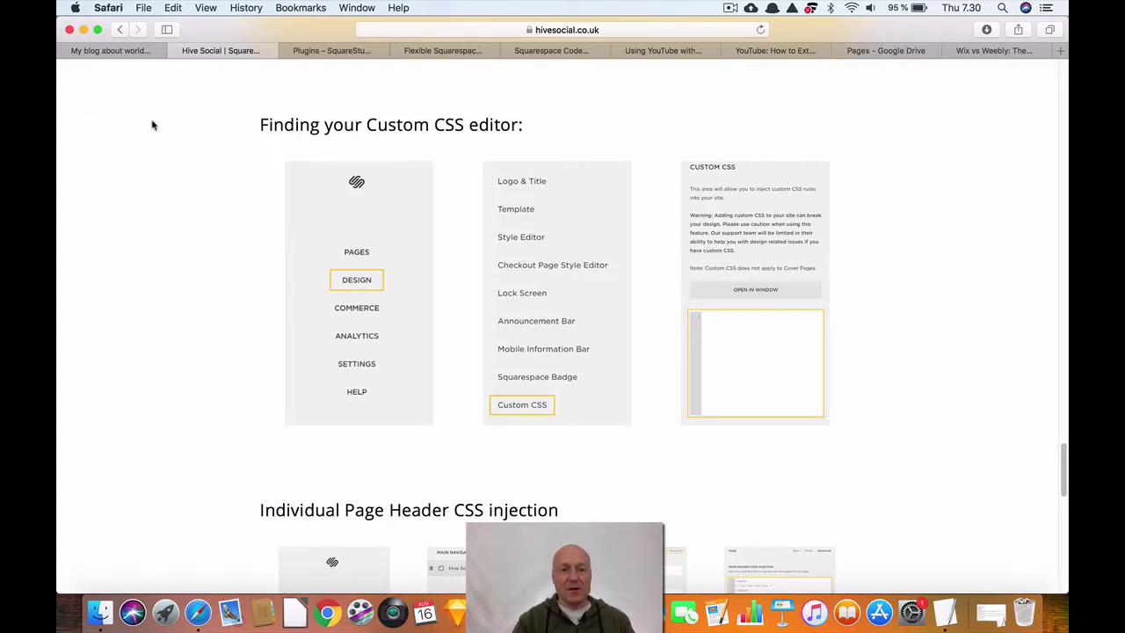
{"action": "left_click", "coordinate": [101, 53]}
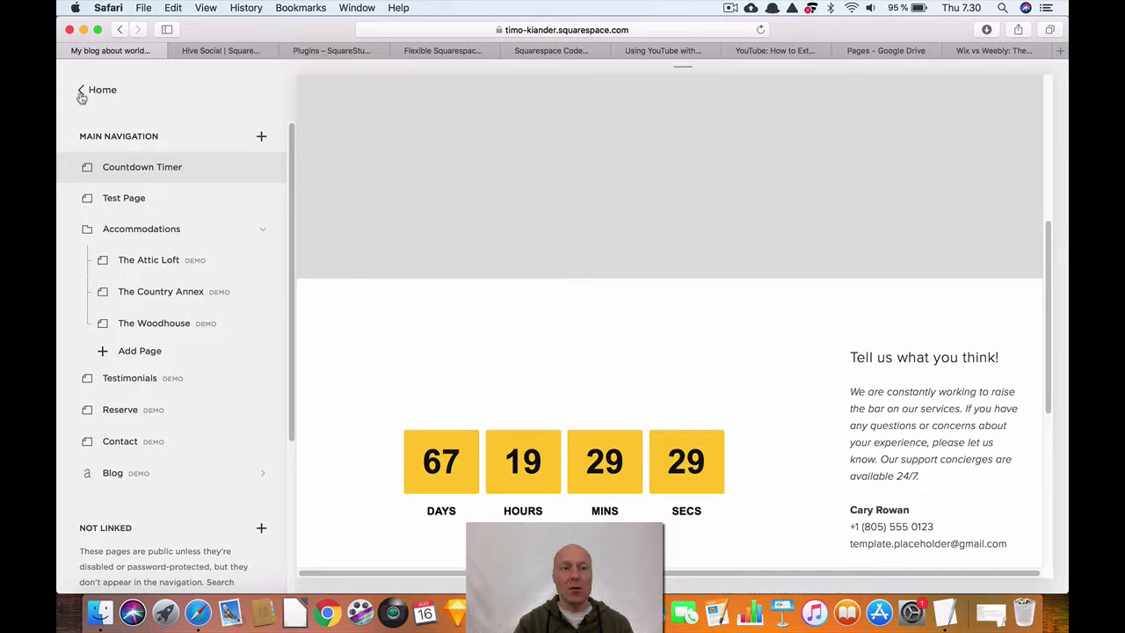
Open the site's Custom CSS editor in the Design settings and delete all the existing countdown timer CSS to preview the unstyled timer
{"action": "left_click", "coordinate": [81, 94]}
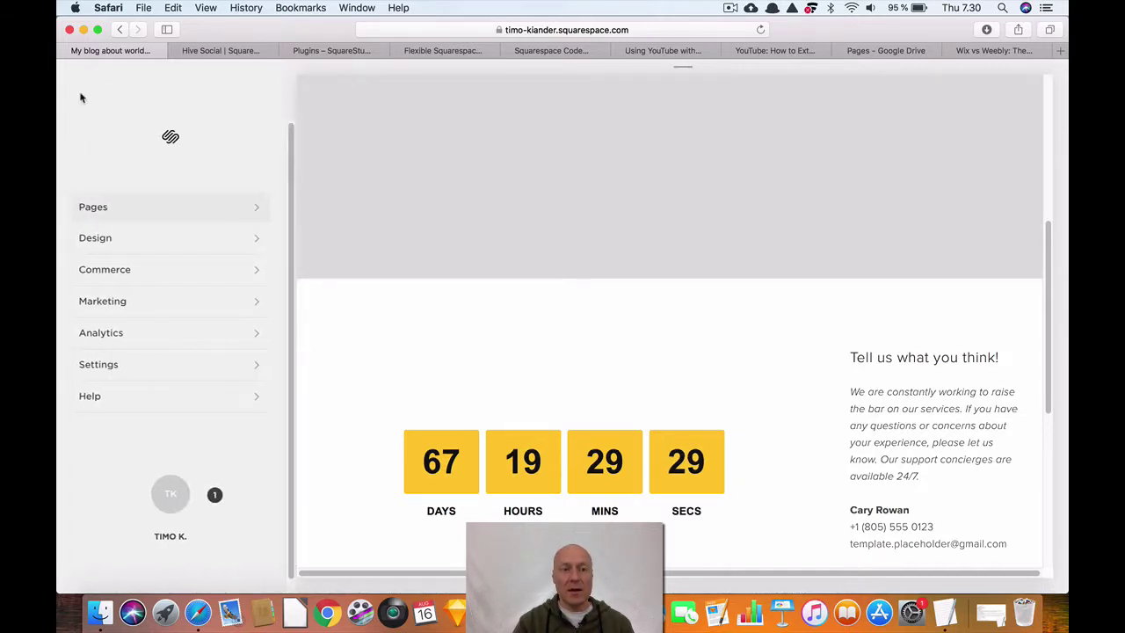
{"action": "left_click", "coordinate": [130, 240]}
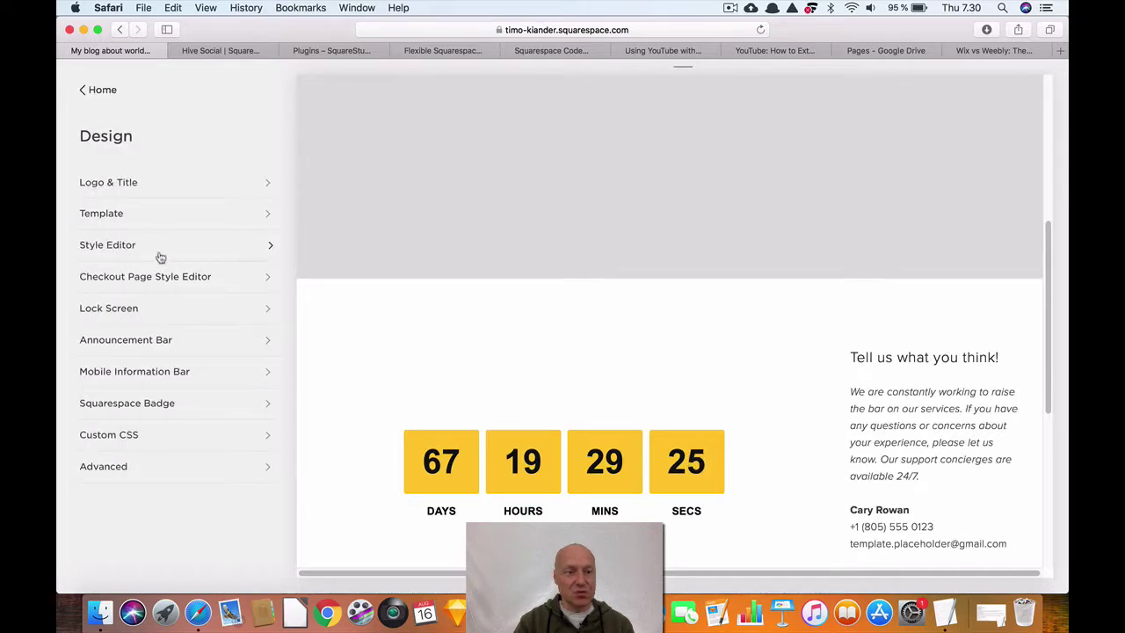
{"action": "left_click", "coordinate": [138, 437]}
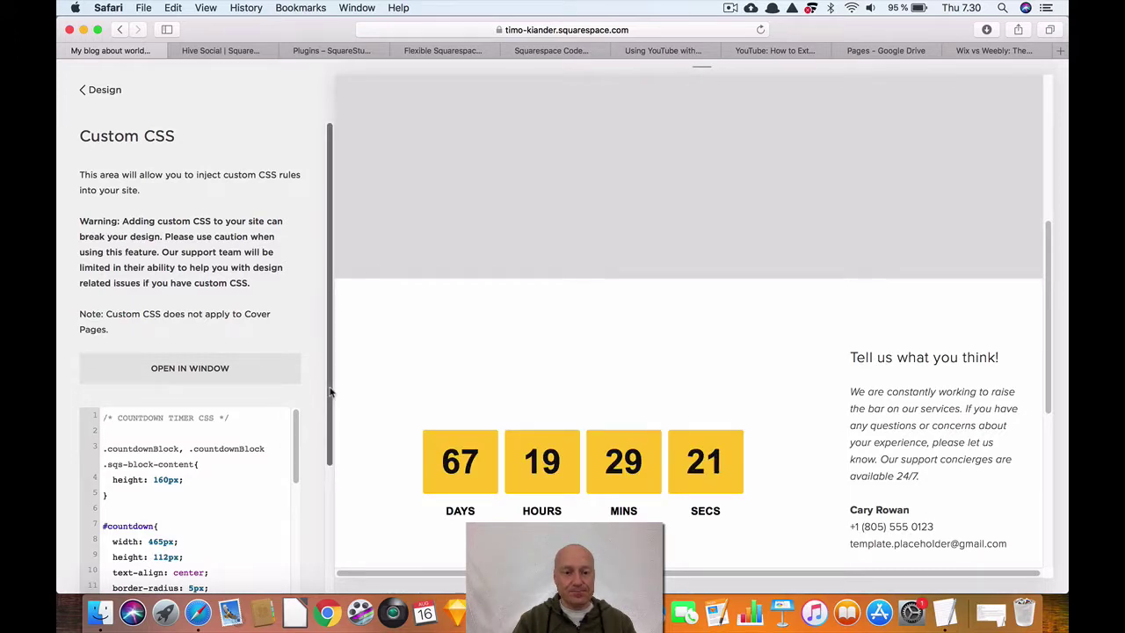
{"action": "left_click_drag", "start_coordinate": [329, 393], "coordinate": [323, 473]}
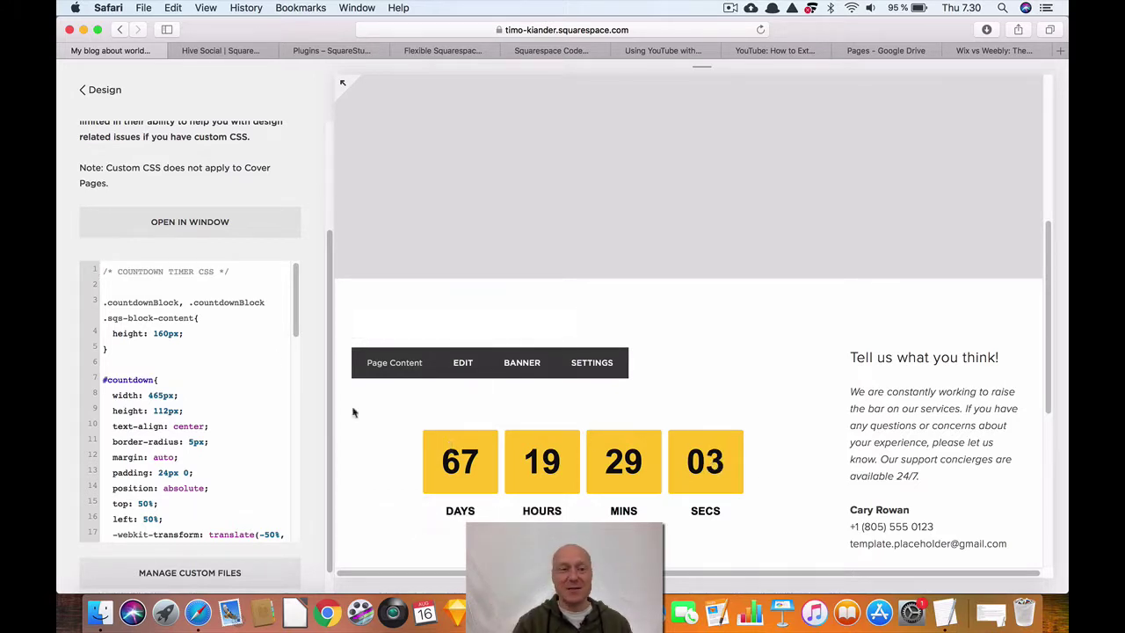
{"action": "left_click_drag", "start_coordinate": [103, 271], "coordinate": [158, 525]}
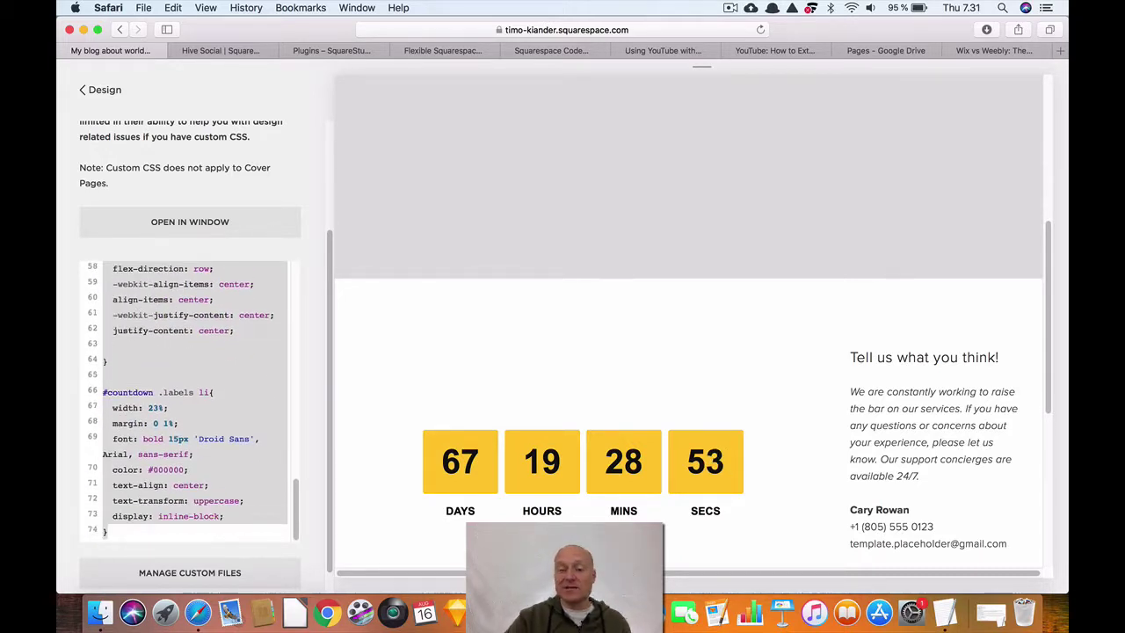
{"action": "key", "text": "BackSpace"}
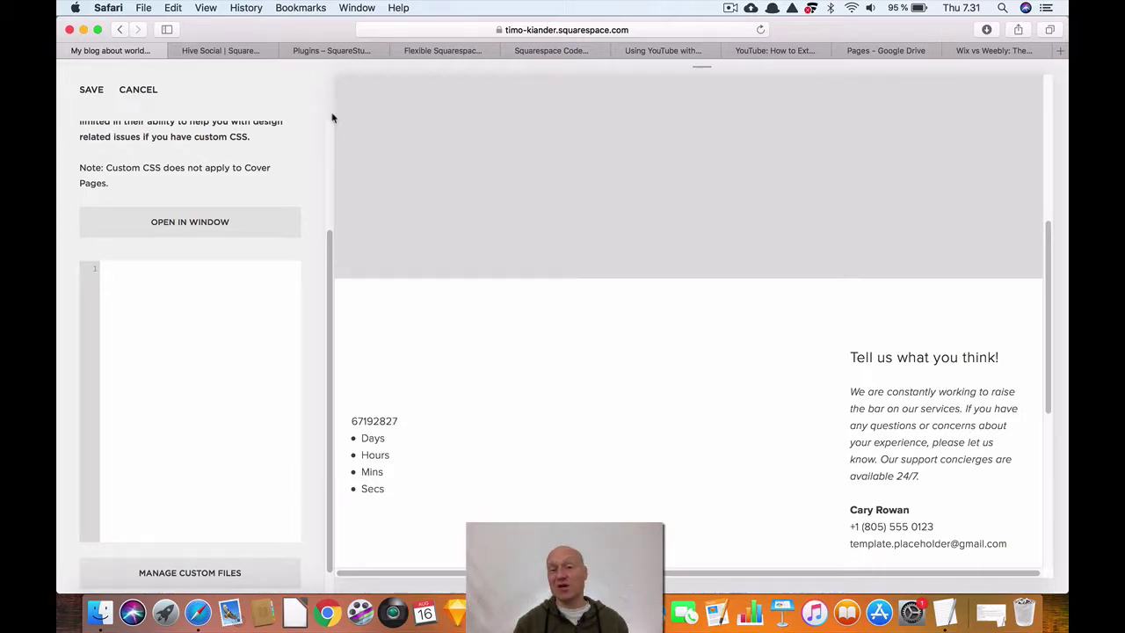
{"action": "mouse_move", "coordinate": [404, 451]}
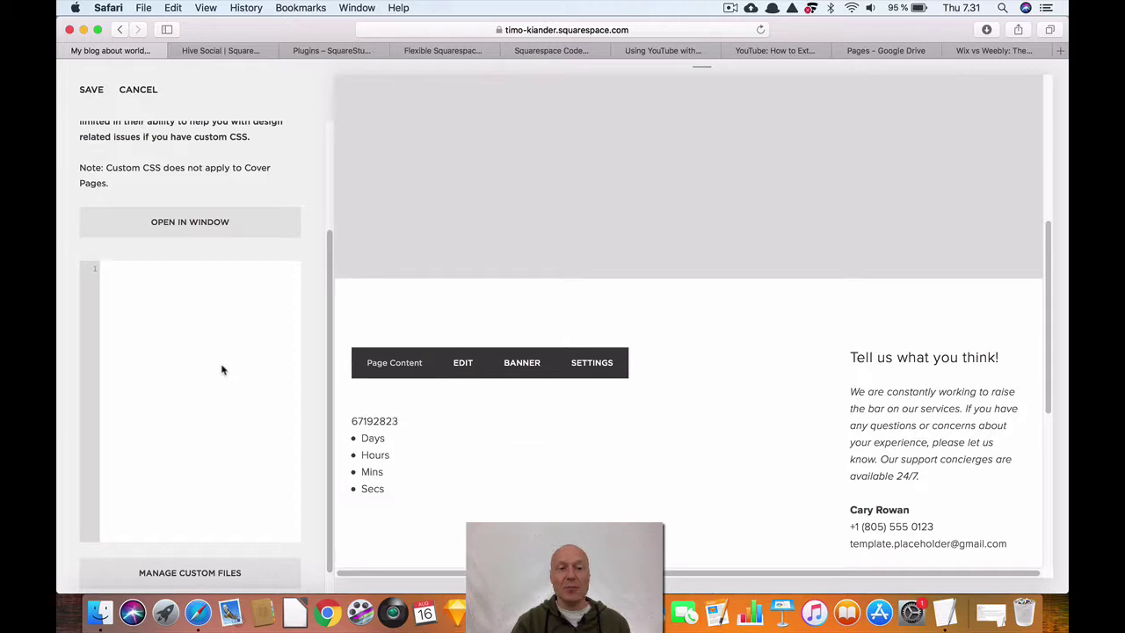
Paste the full countdown timer CSS into the empty Custom CSS editor, save it and return to the Design settings
{"action": "key", "text": "super+v"}
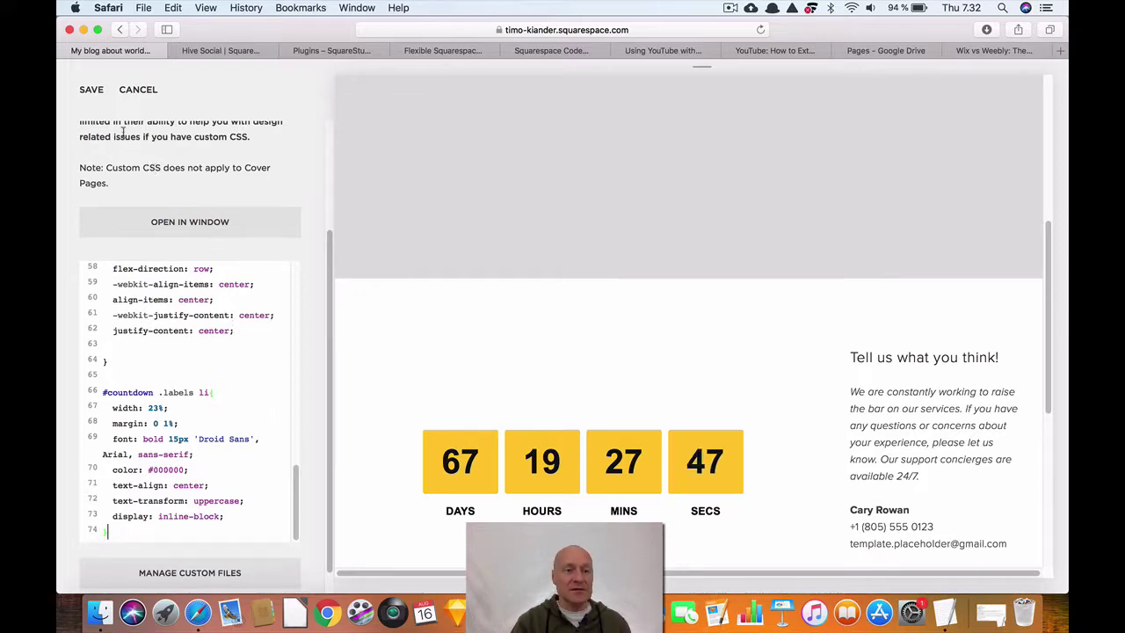
{"action": "left_click", "coordinate": [90, 91]}
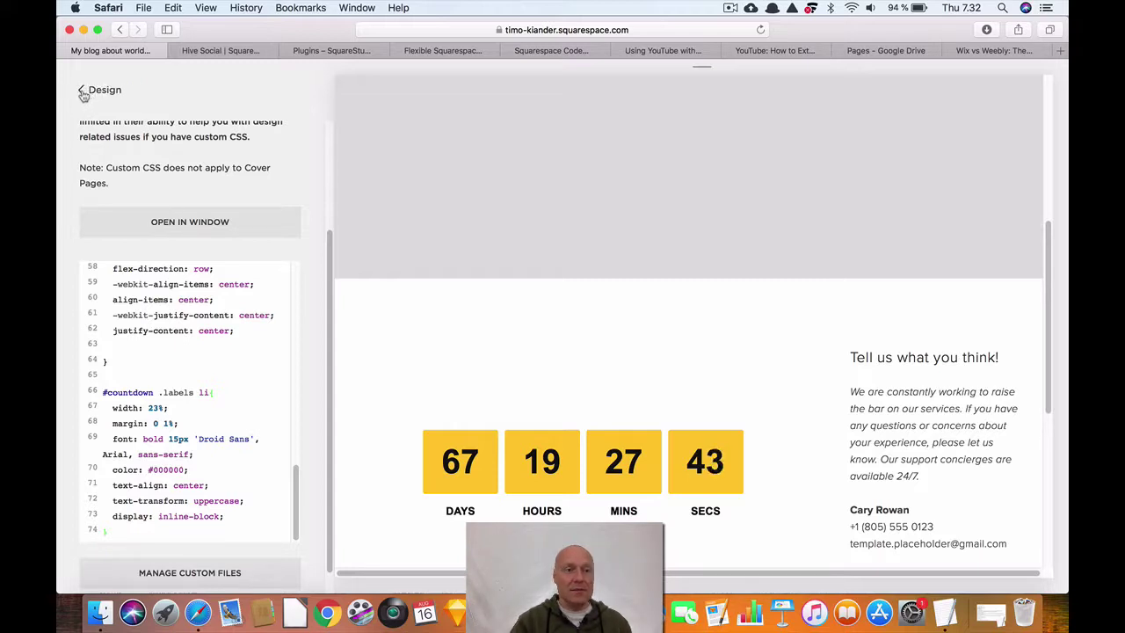
{"action": "left_click", "coordinate": [83, 92]}
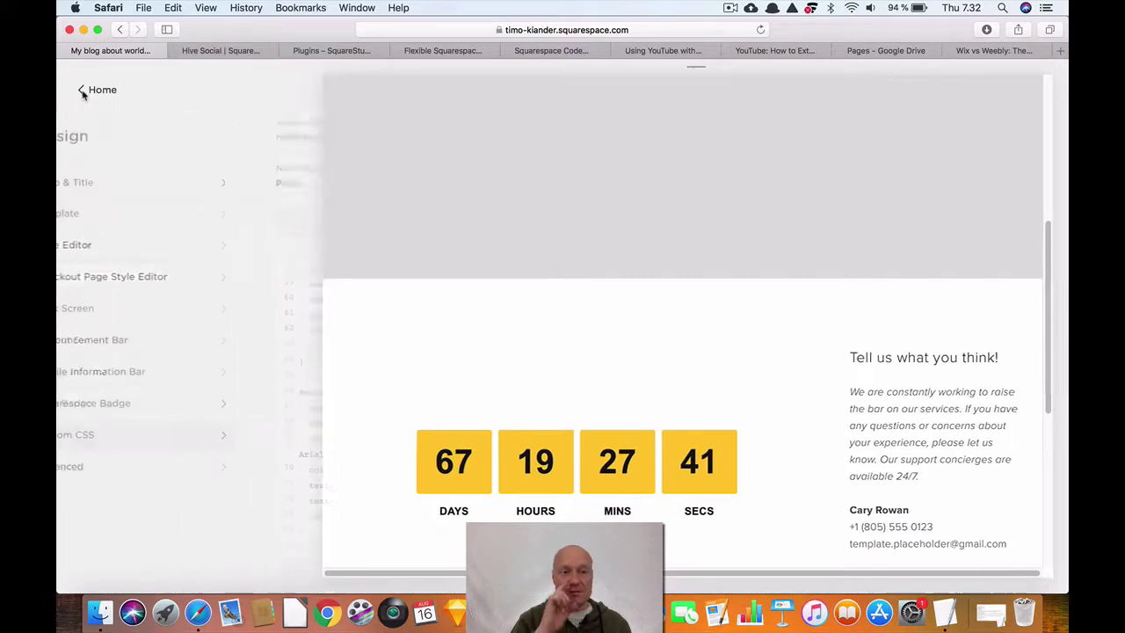